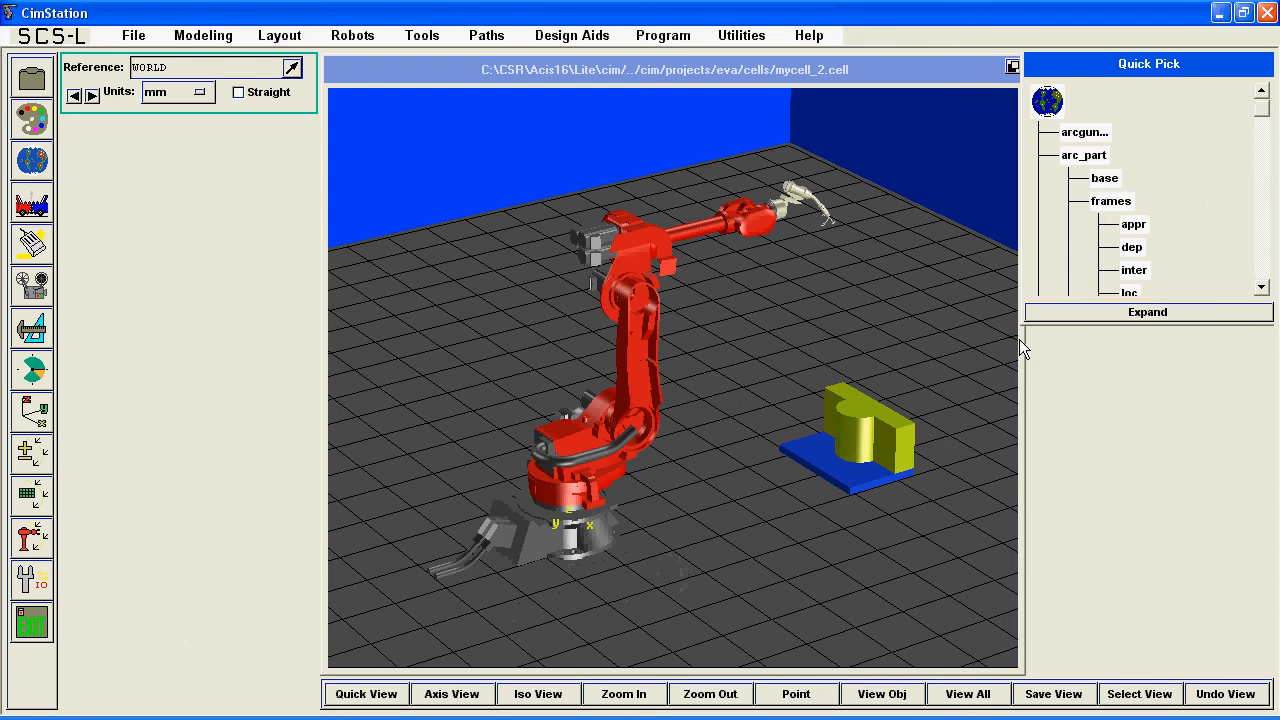
Enlarge the object tree to show all its entries and focus the 3D view on arc_part.
drag(1022, 325, 1034, 656)
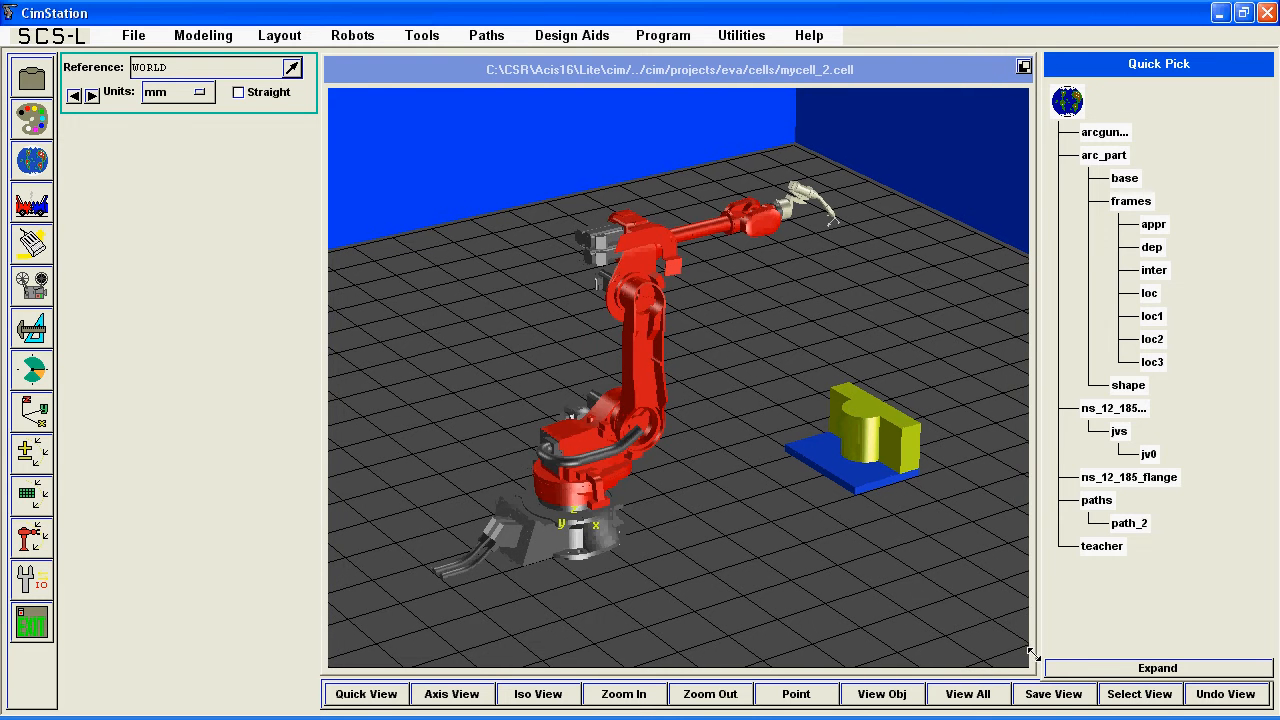
click(988, 697)
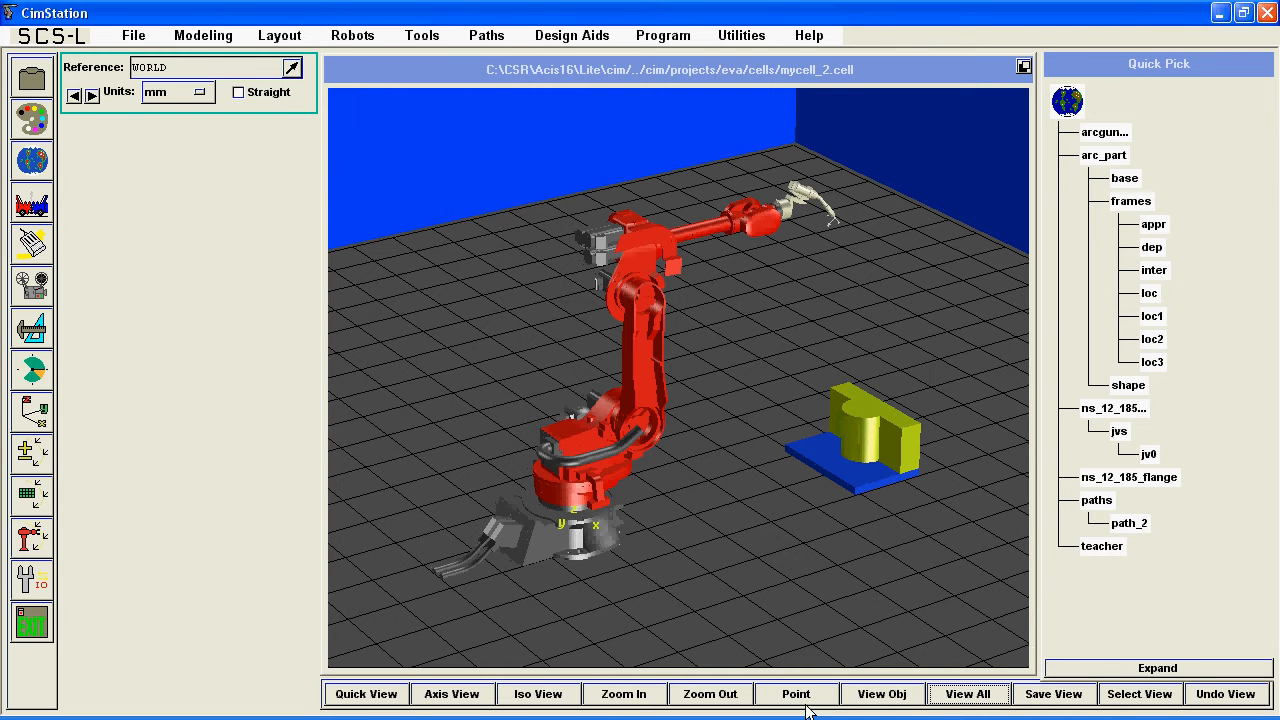
click(879, 694)
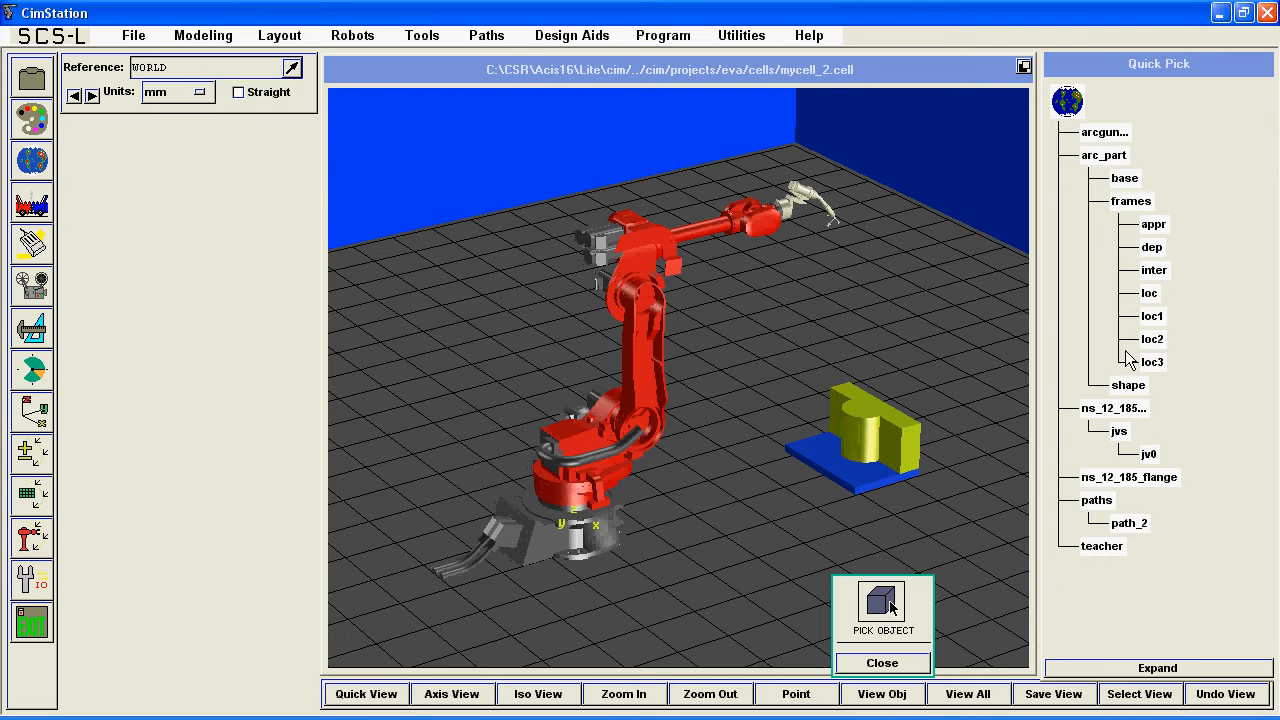
click(1118, 157)
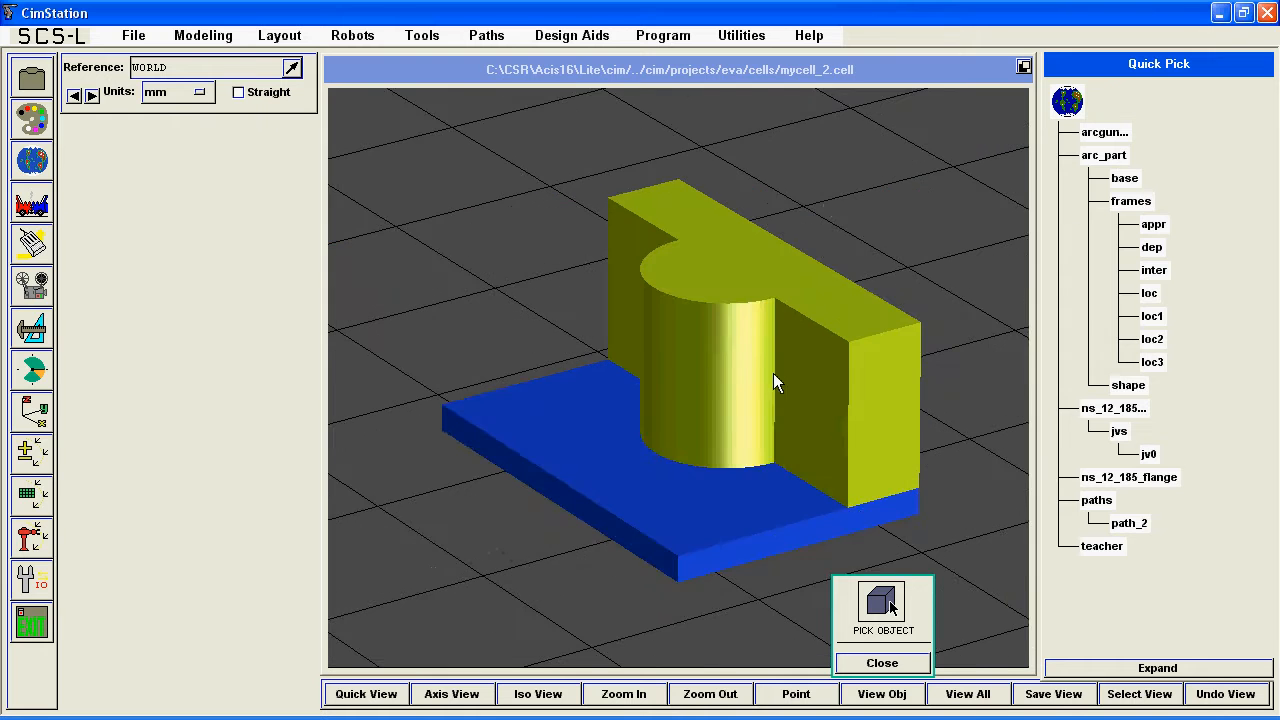
click(759, 381)
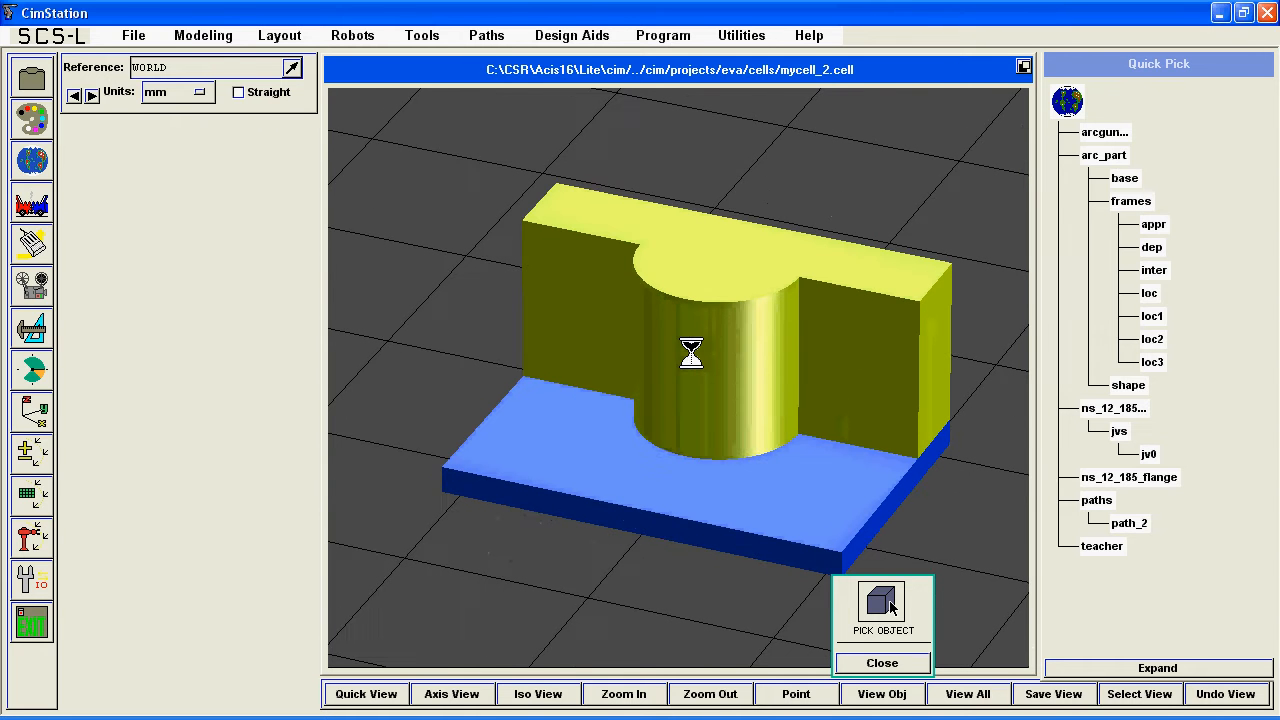
click(883, 664)
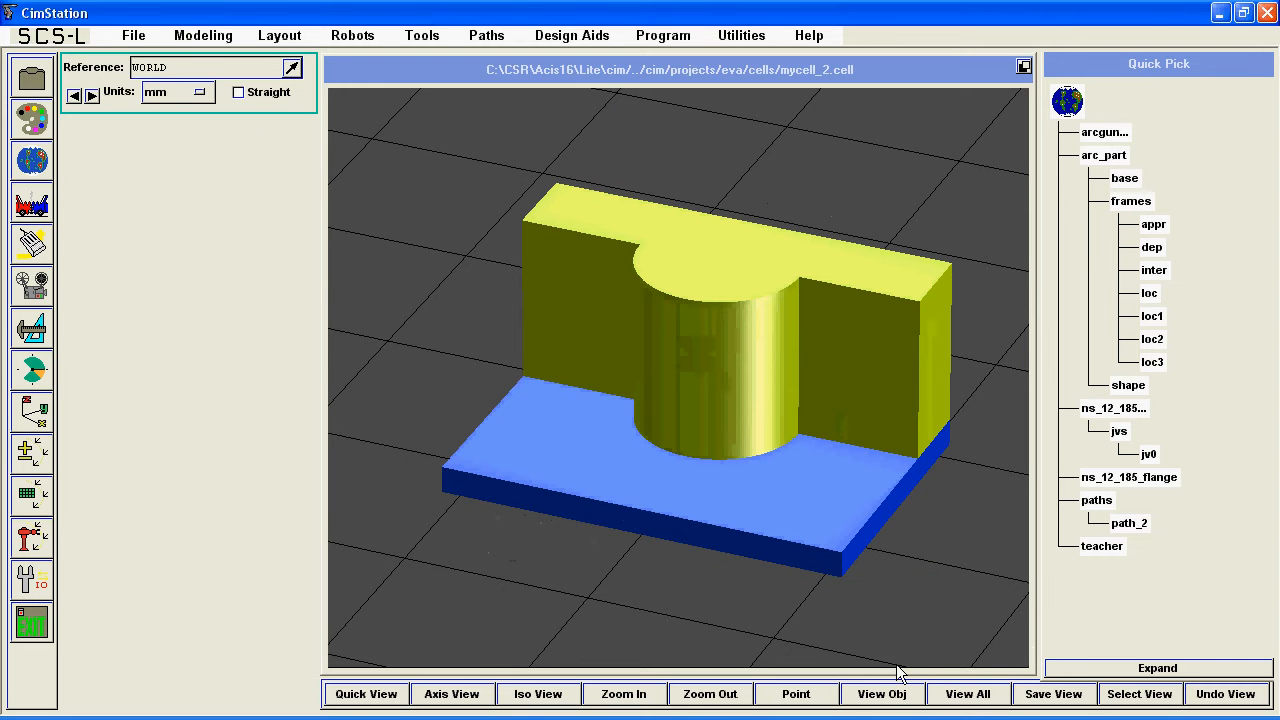
Apply 50 percent transparency to arc_part.
click(42, 130)
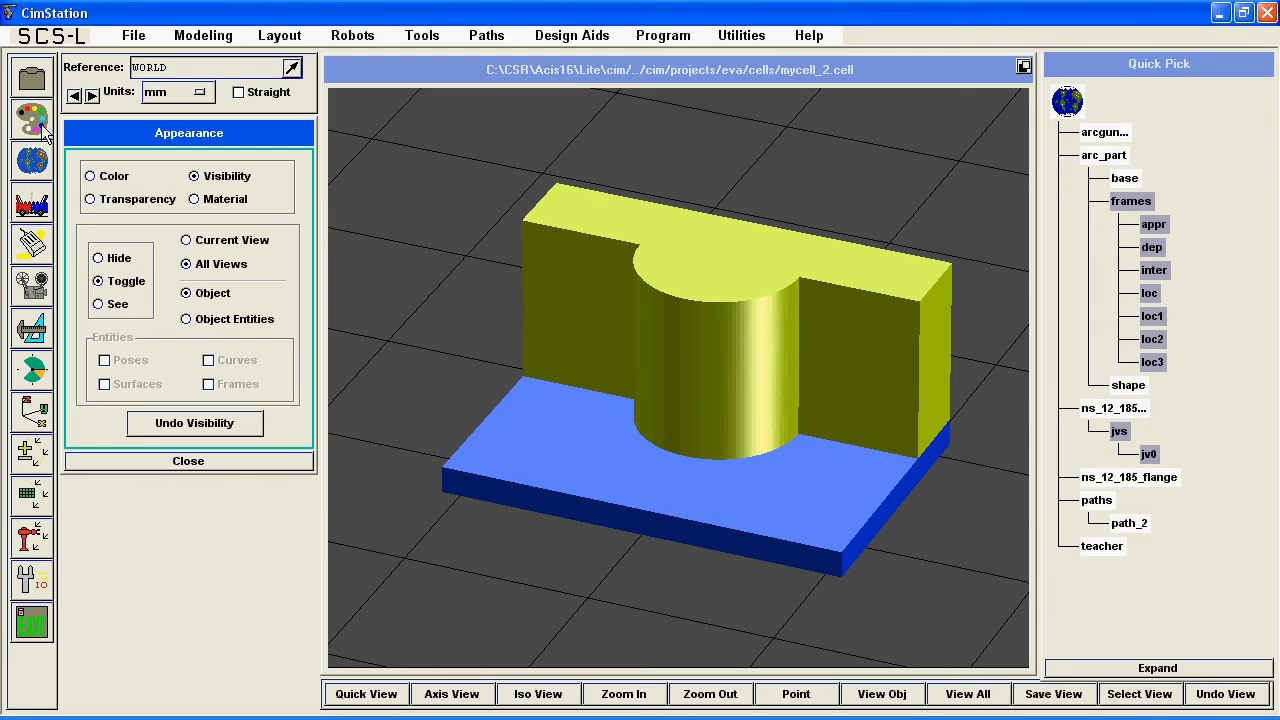
click(112, 200)
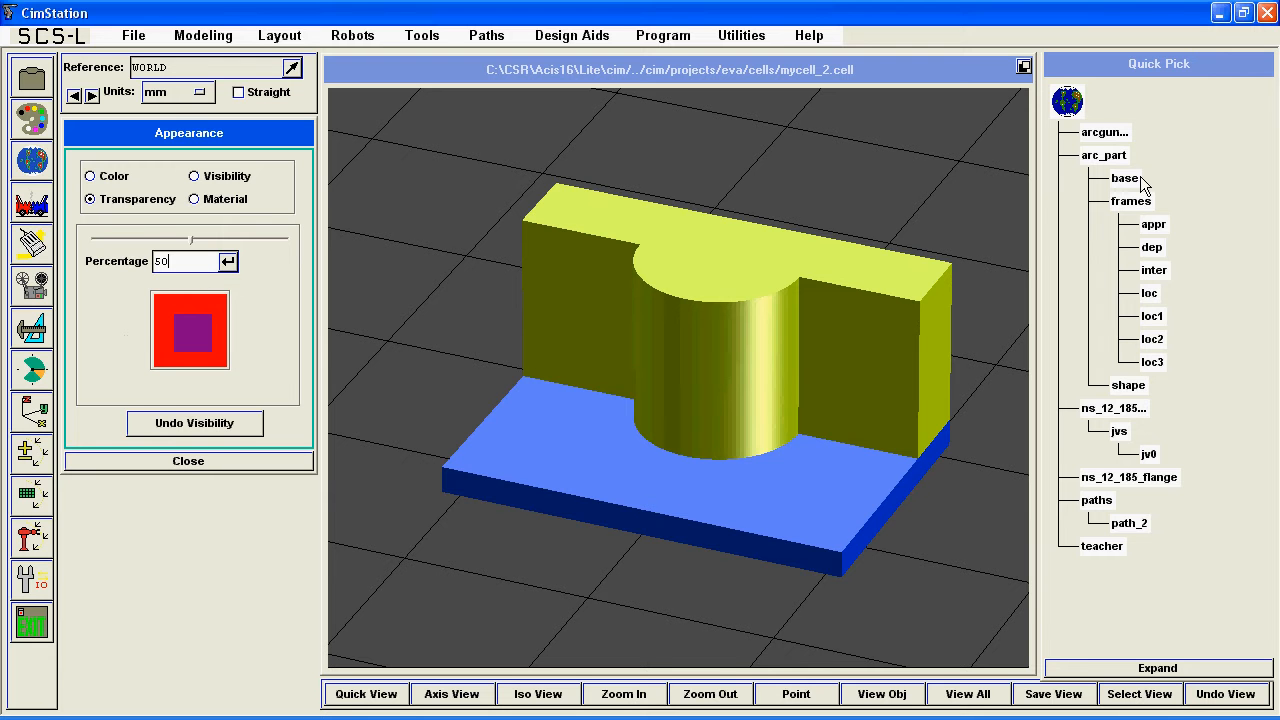
click(1112, 156)
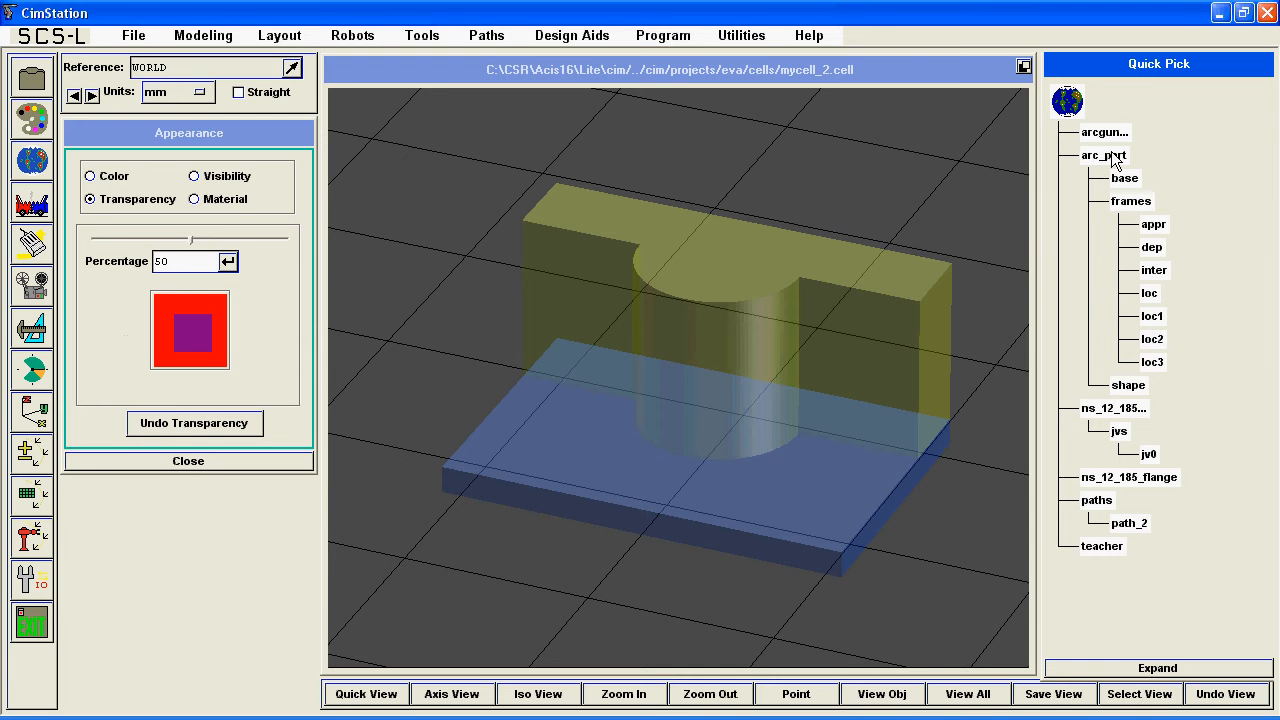
Toggle on the visibility of arc_part's frames loc, loc1, loc2, loc3, inter, appr and dep.
click(225, 176)
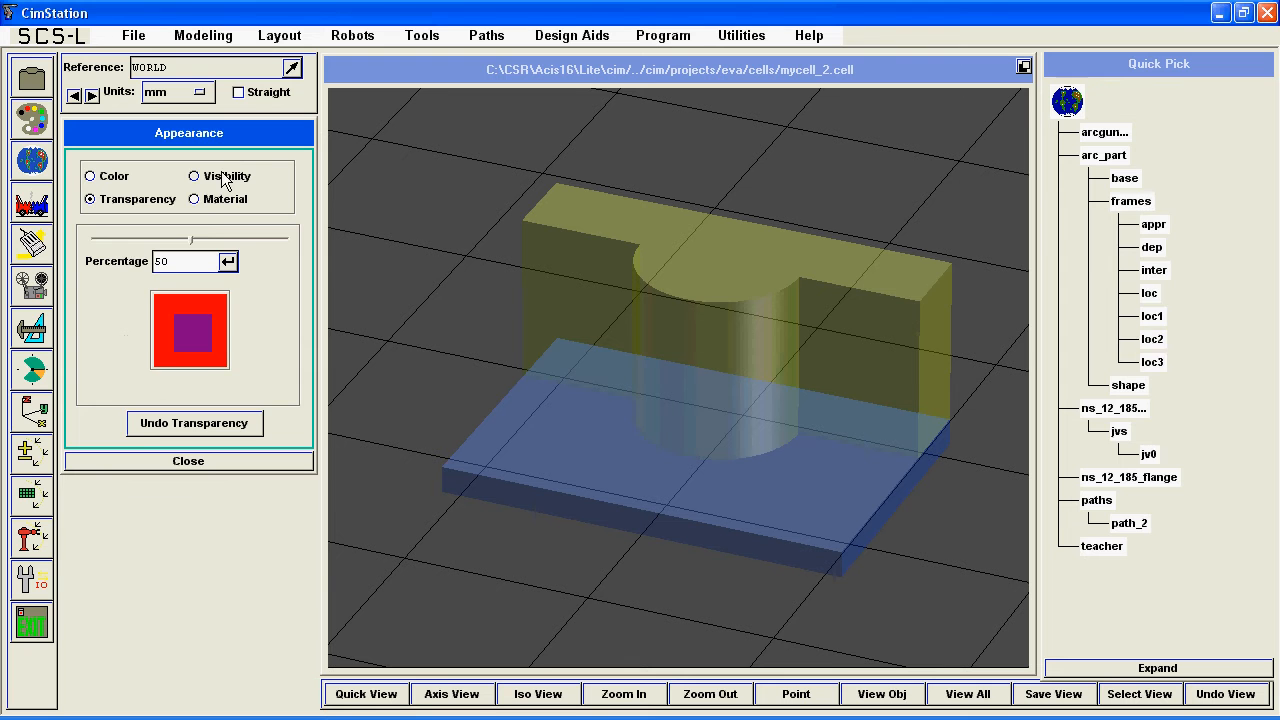
click(1148, 294)
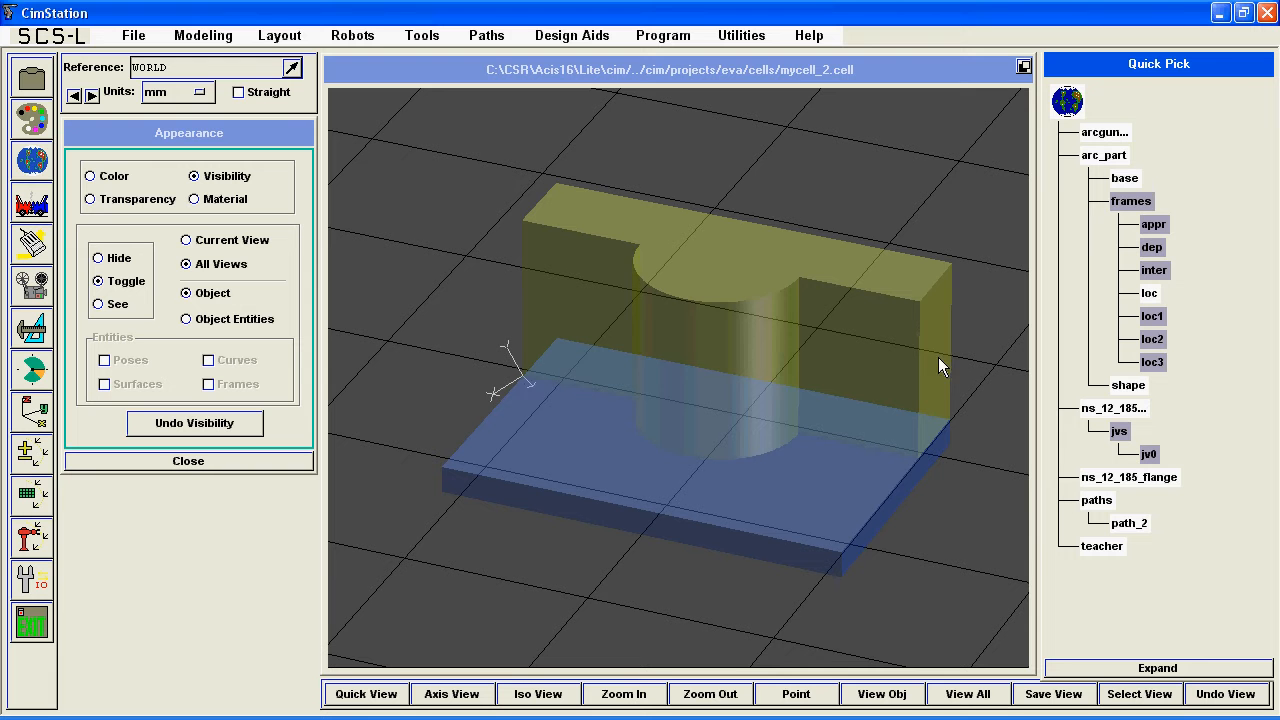
click(1151, 318)
click(1155, 340)
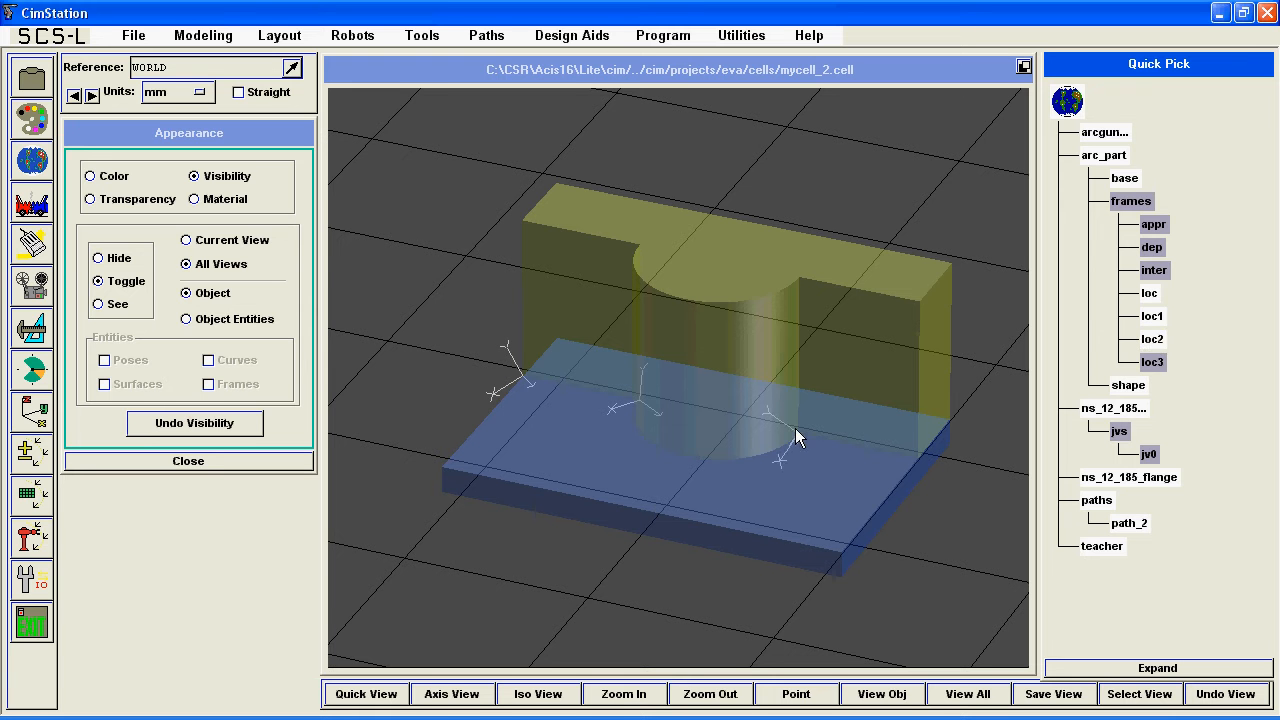
click(1155, 364)
click(1155, 272)
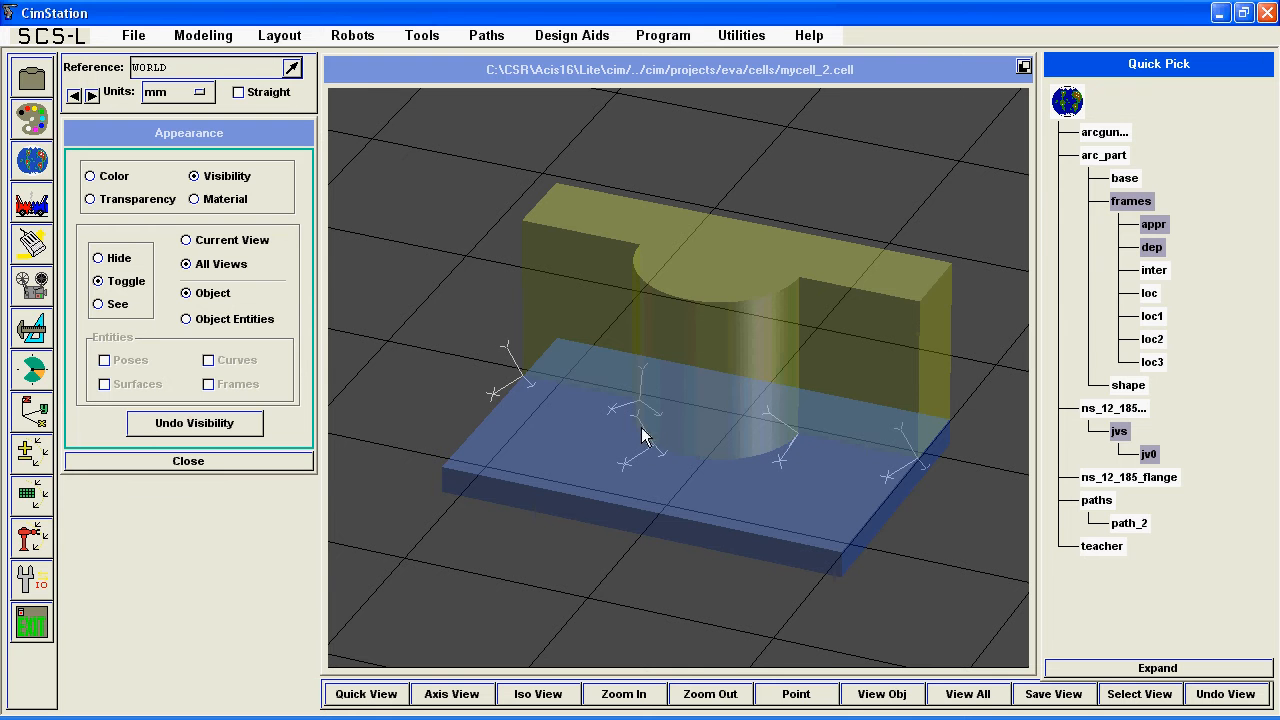
click(1149, 229)
middle_drag(549, 328, 621, 335)
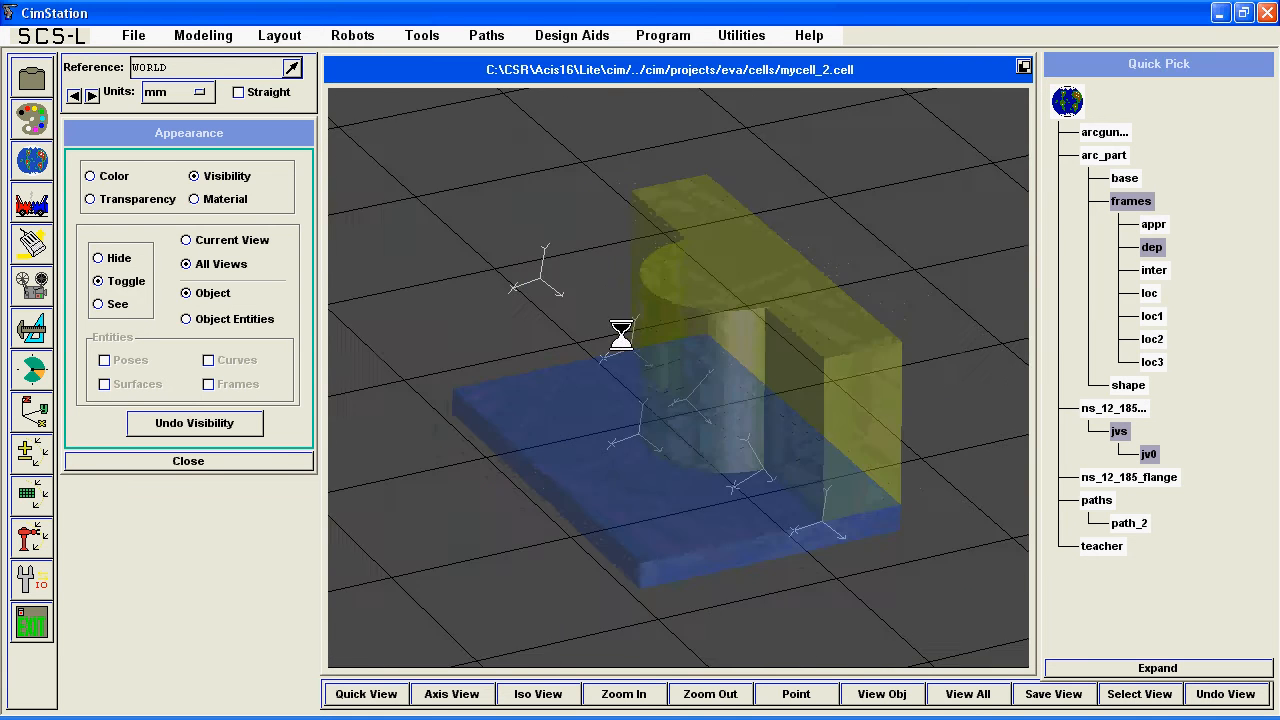
click(1153, 249)
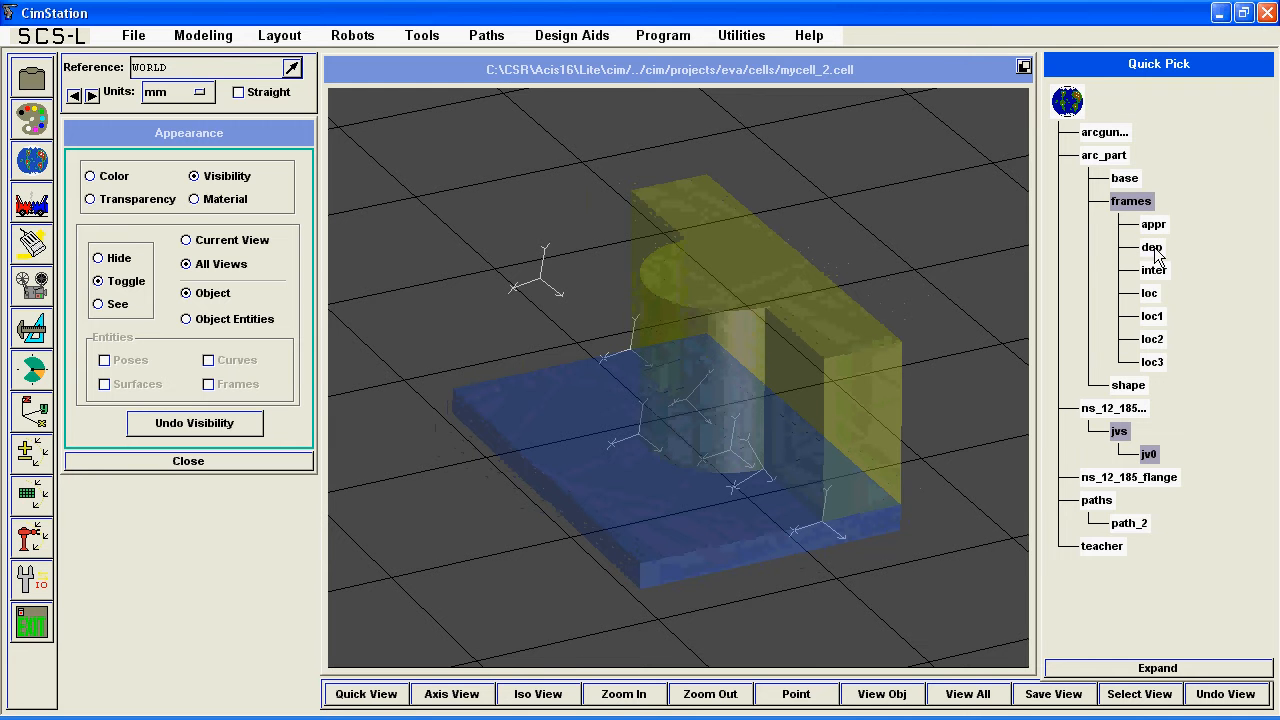
middle_drag(657, 437, 557, 452)
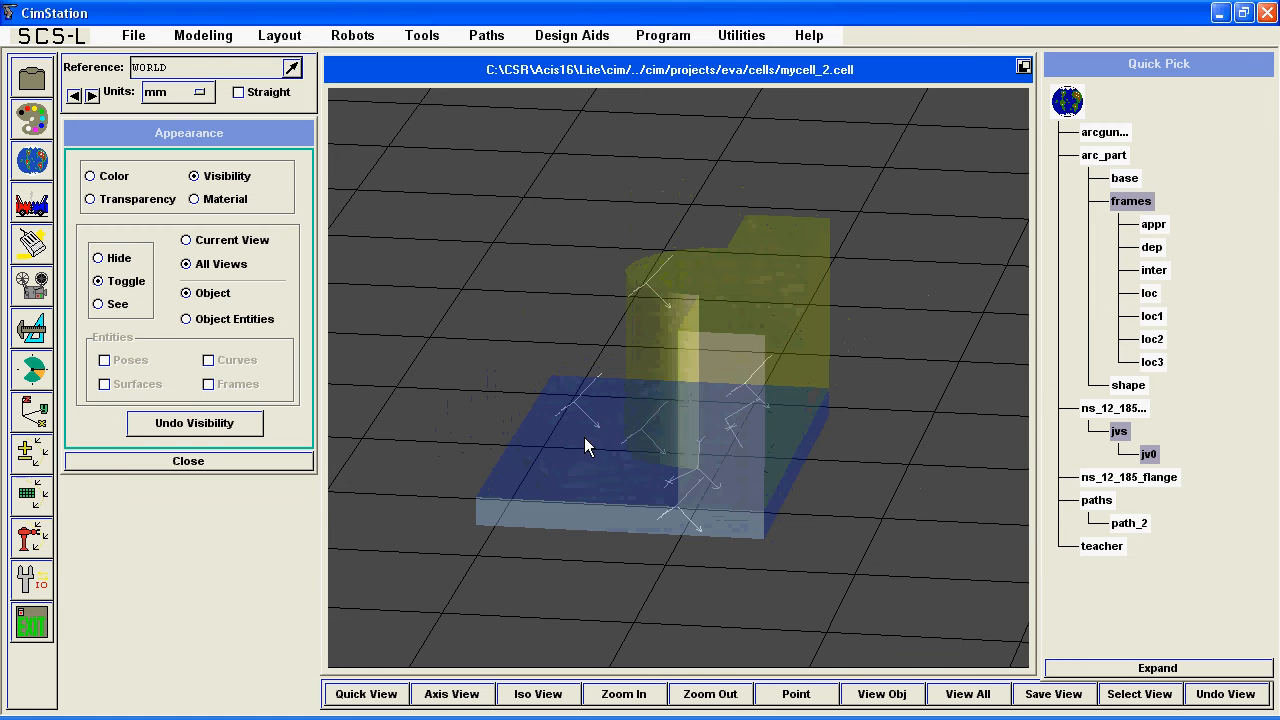
middle_drag(808, 437, 679, 378)
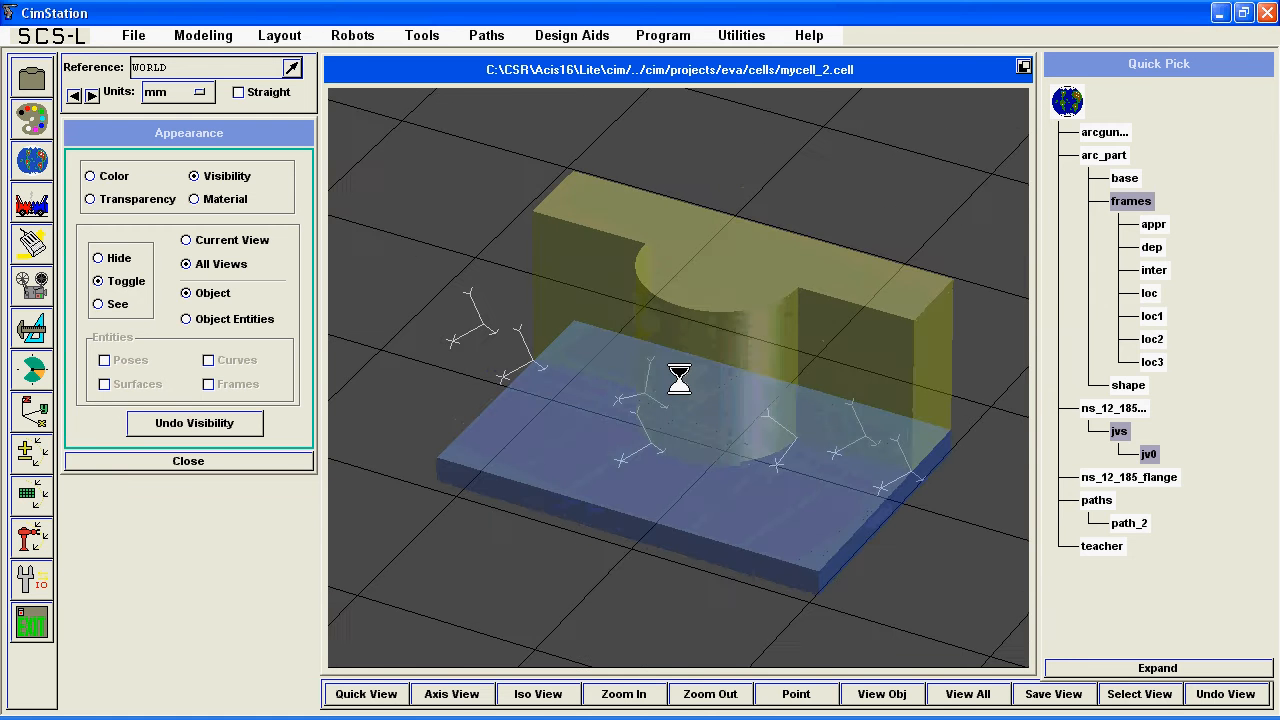
Create a path named arcpath with ARCGUN as its owner.
click(484, 36)
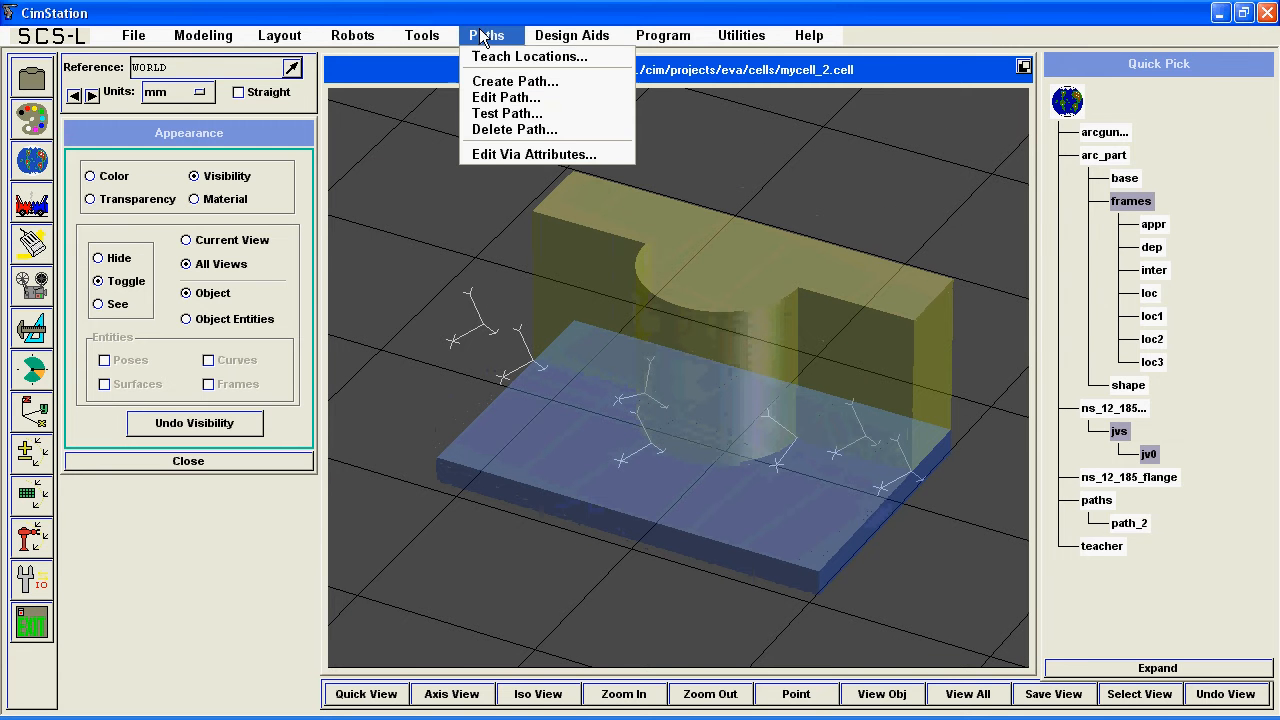
click(497, 82)
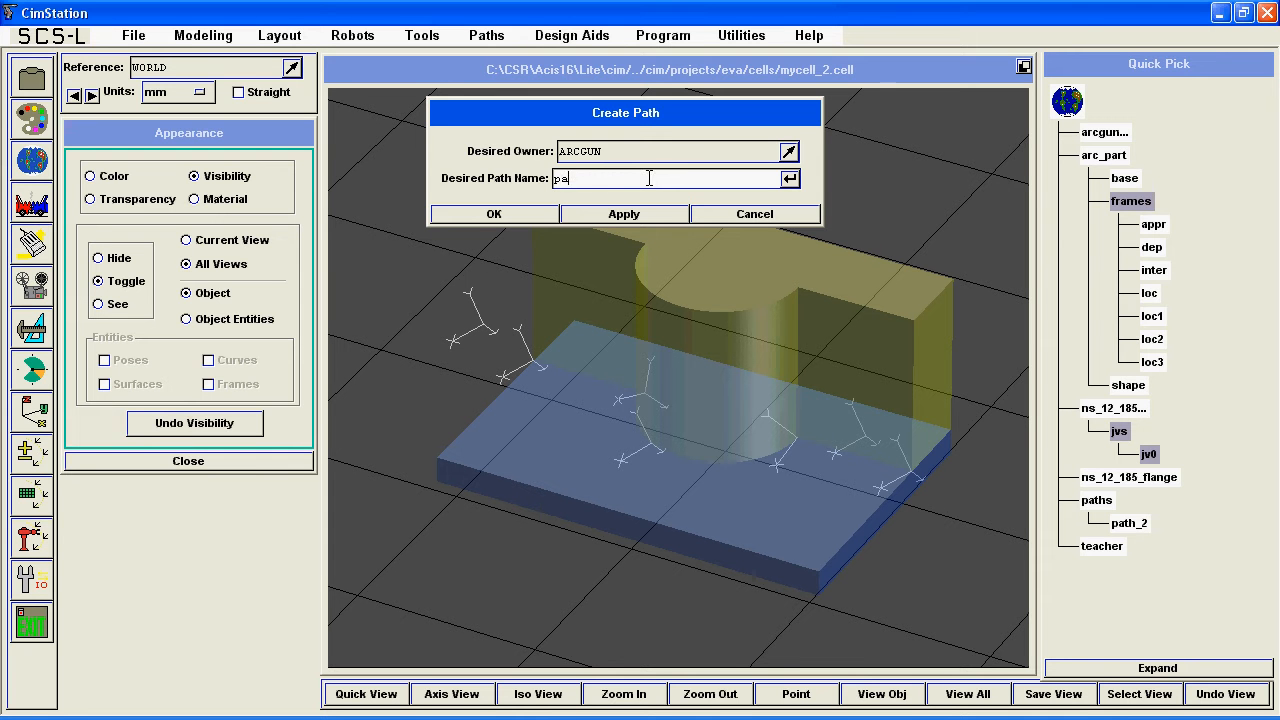
key(BackSpace)
key(BackSpace)
key(Return)
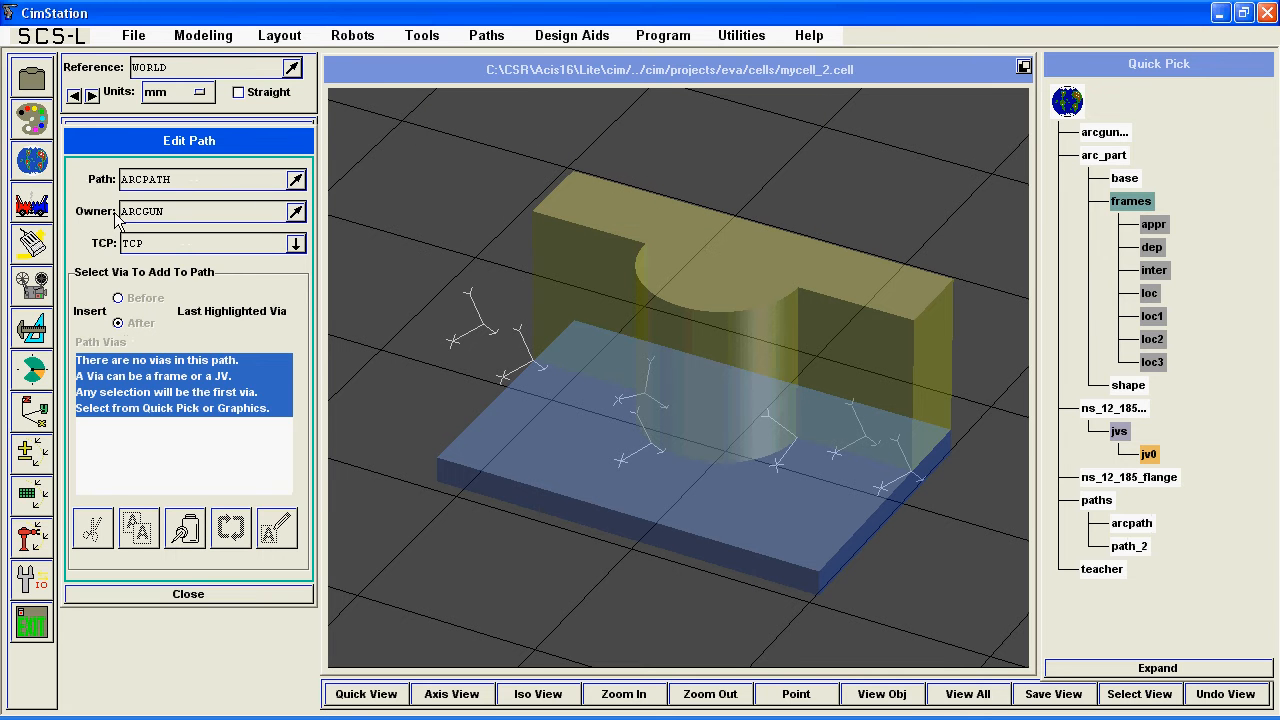
Display the simulation clock and add the frames loc, loc1, loc2, loc3 and dep to ARCPATH as vias in that order.
click(75, 95)
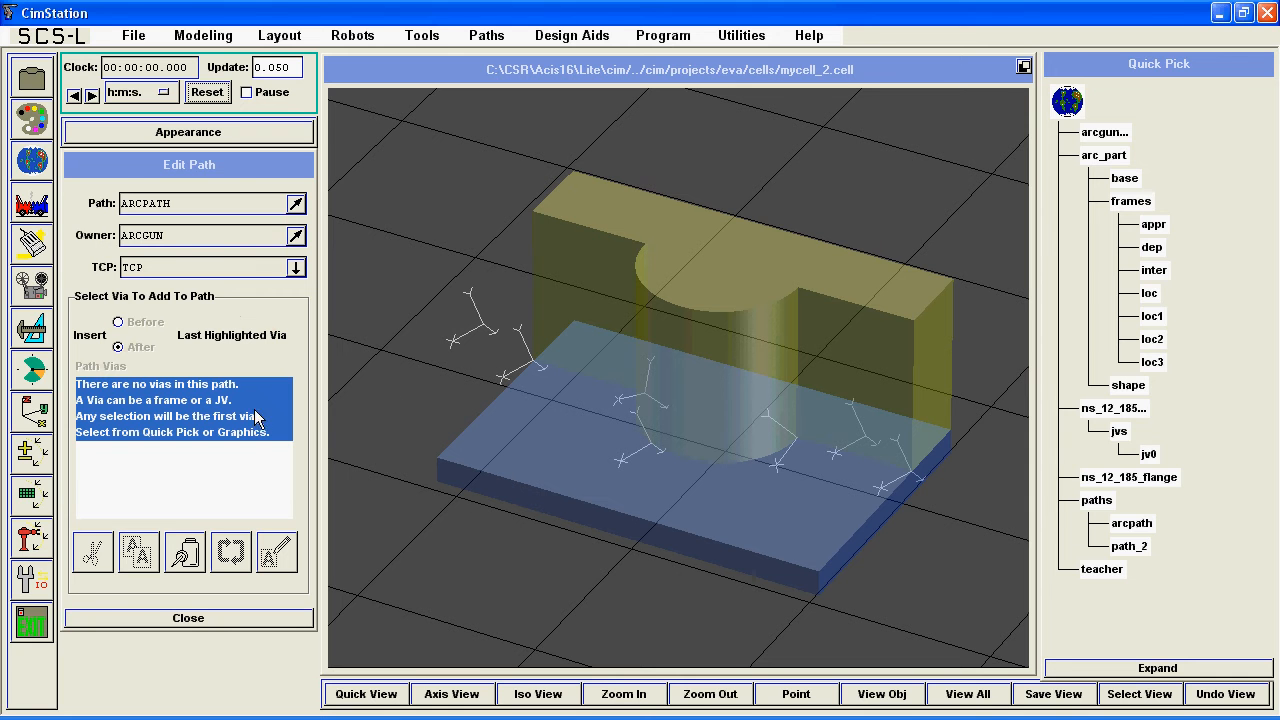
click(132, 166)
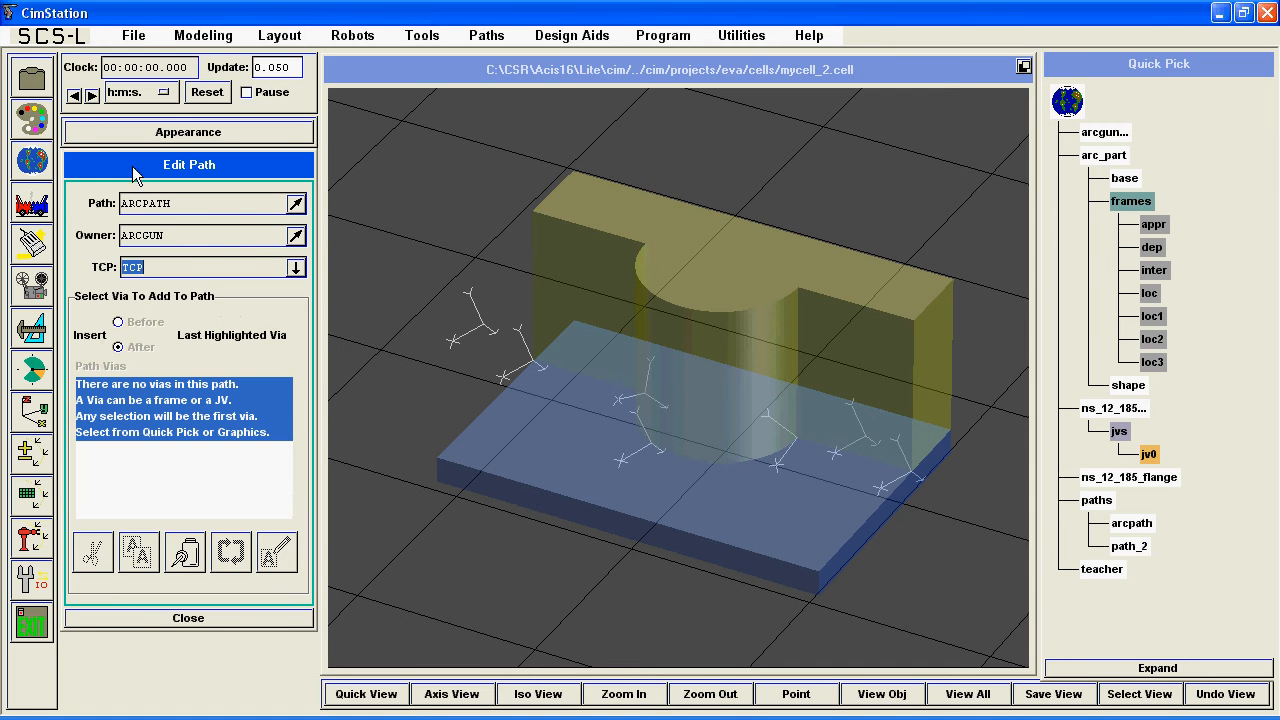
click(1149, 294)
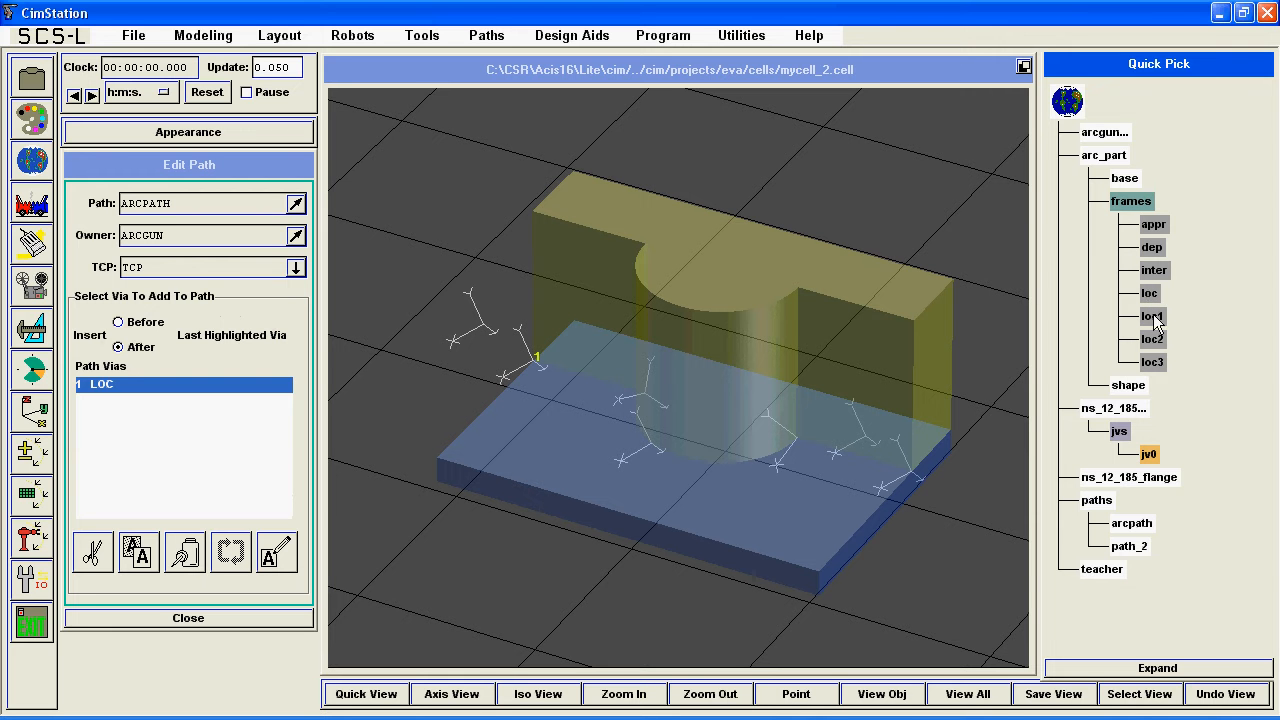
click(1152, 316)
click(1153, 339)
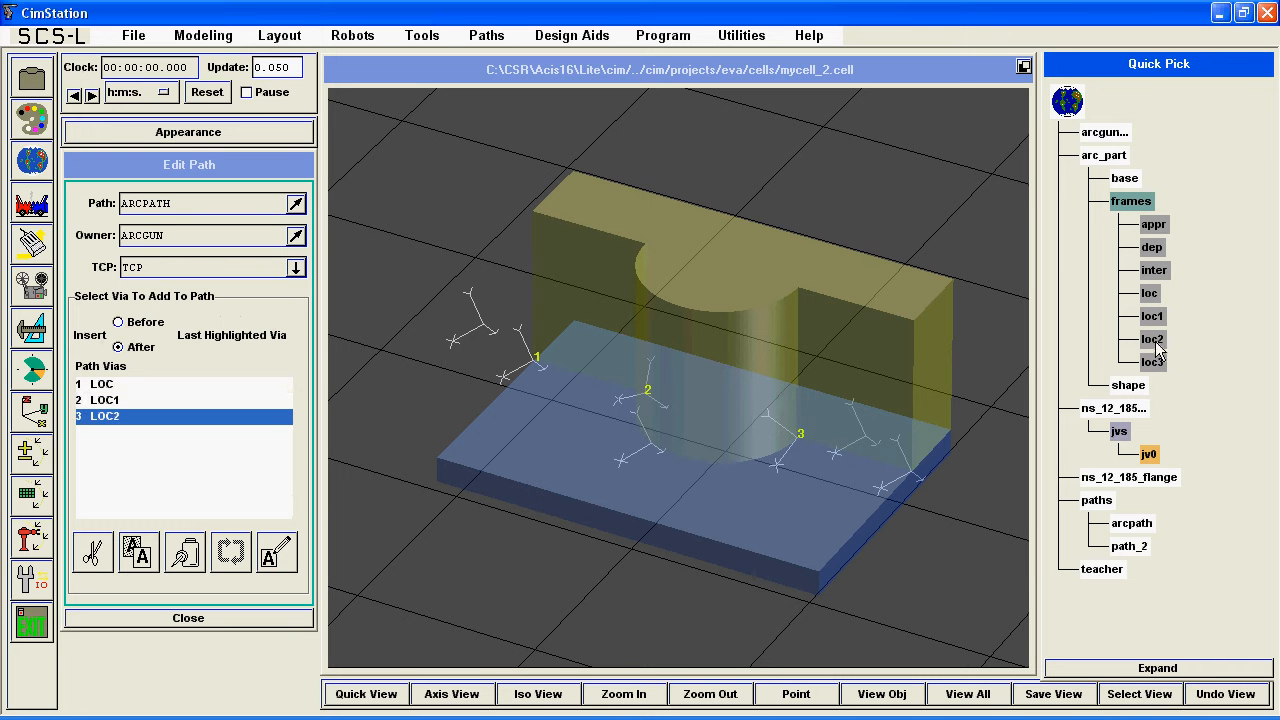
click(1159, 361)
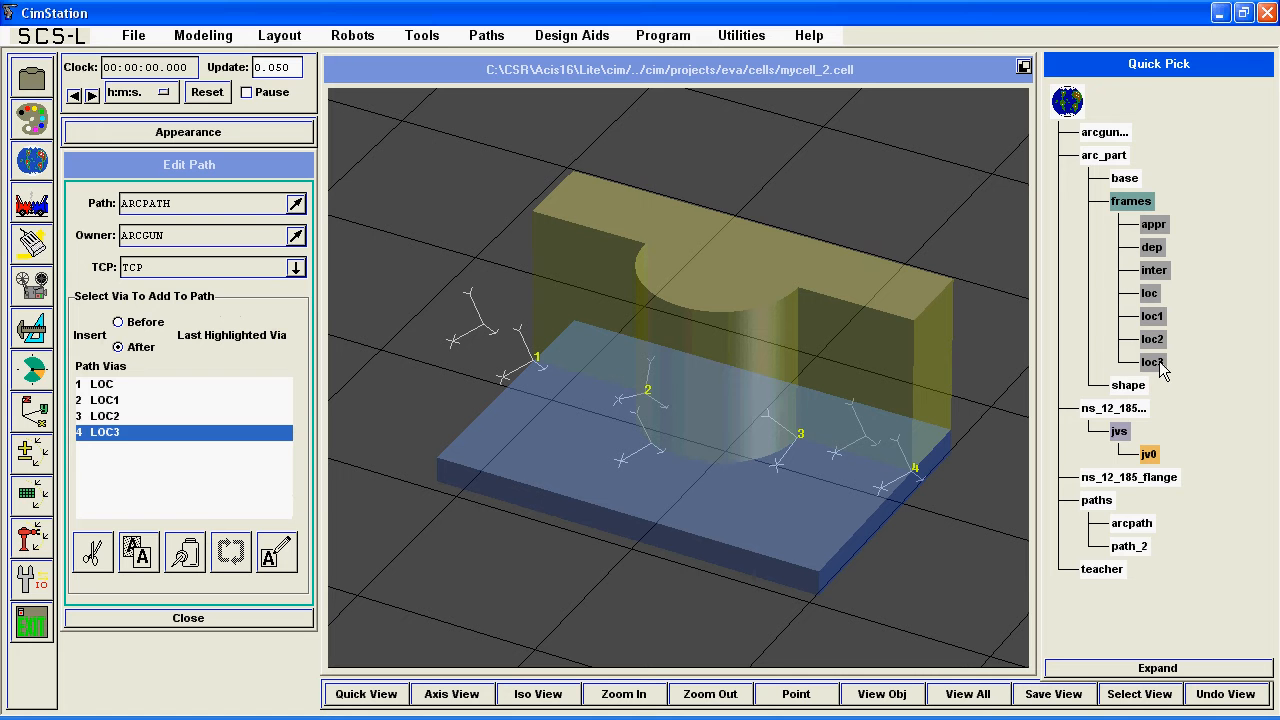
click(1152, 247)
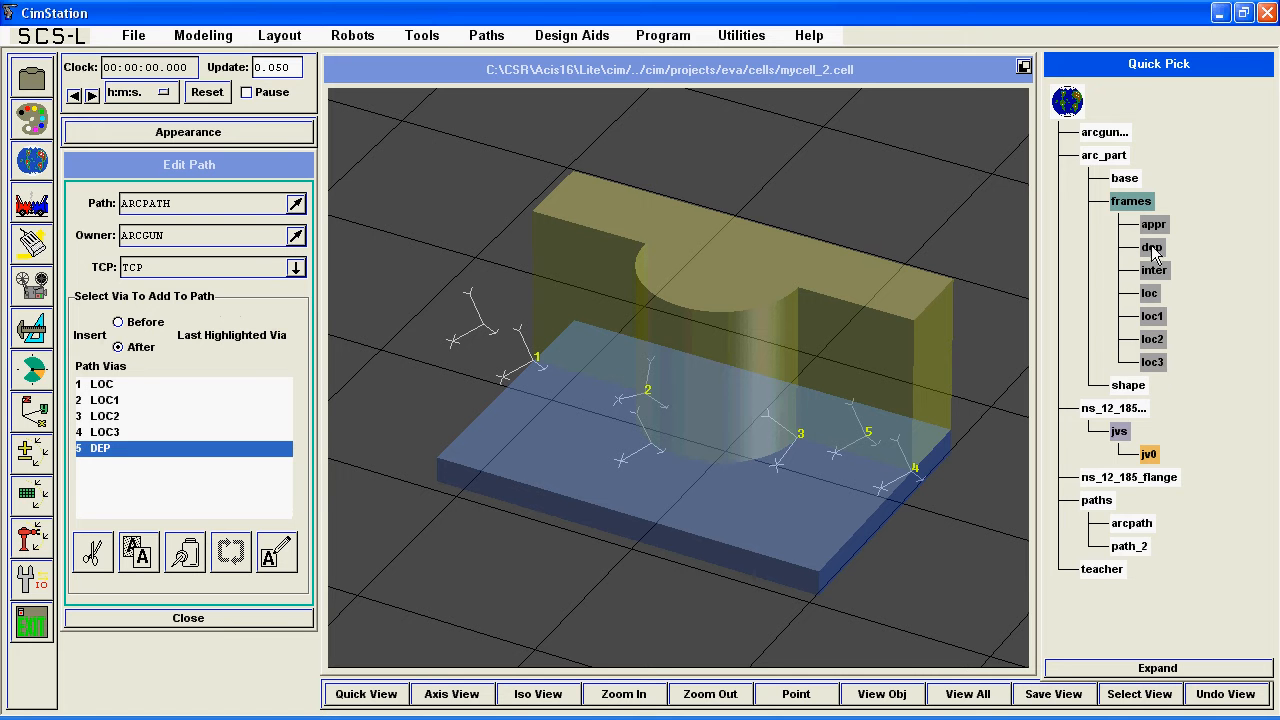
Insert the appr frame before LOC as the first via of ARCPATH, cutting the DEP via inserted there by mistake.
click(120, 323)
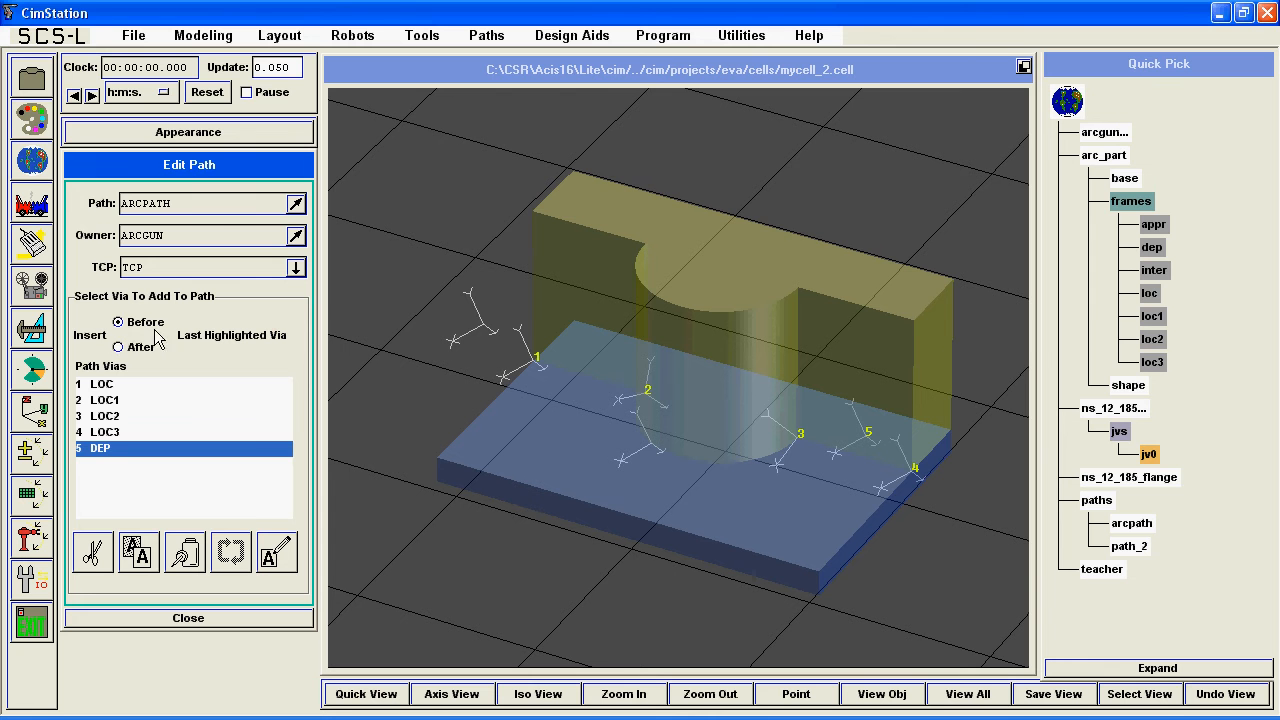
click(100, 386)
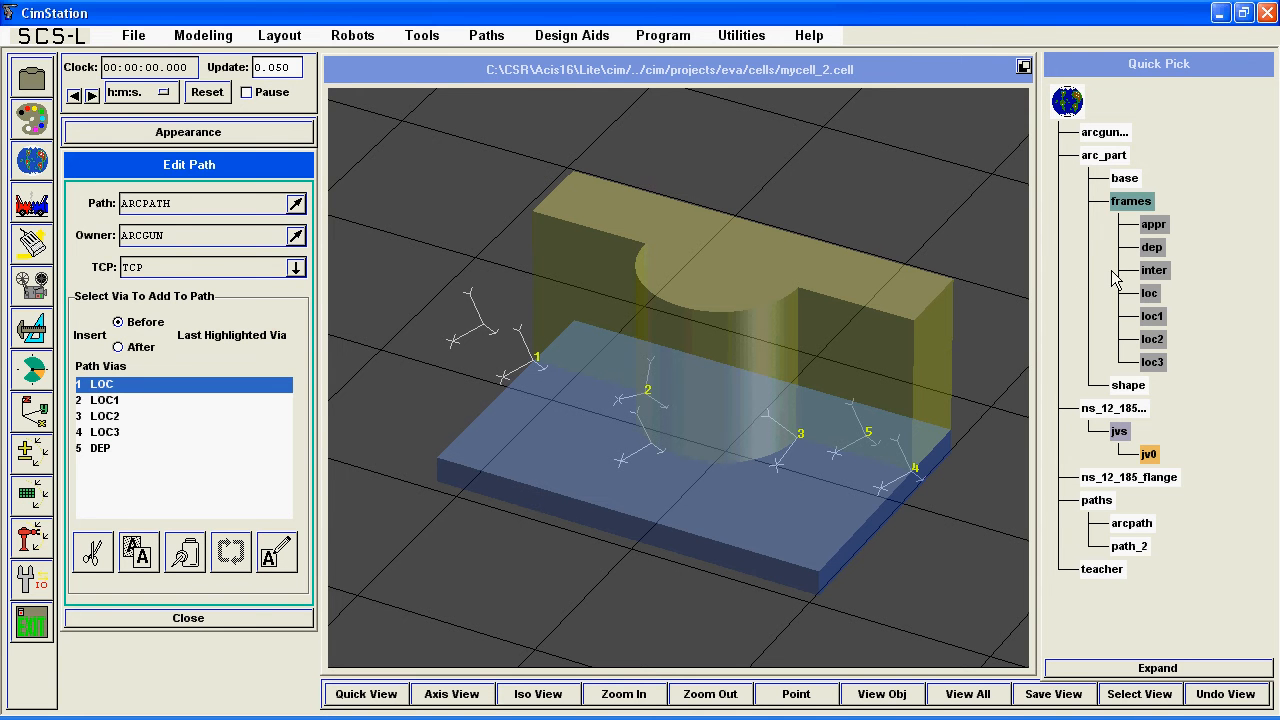
click(1156, 249)
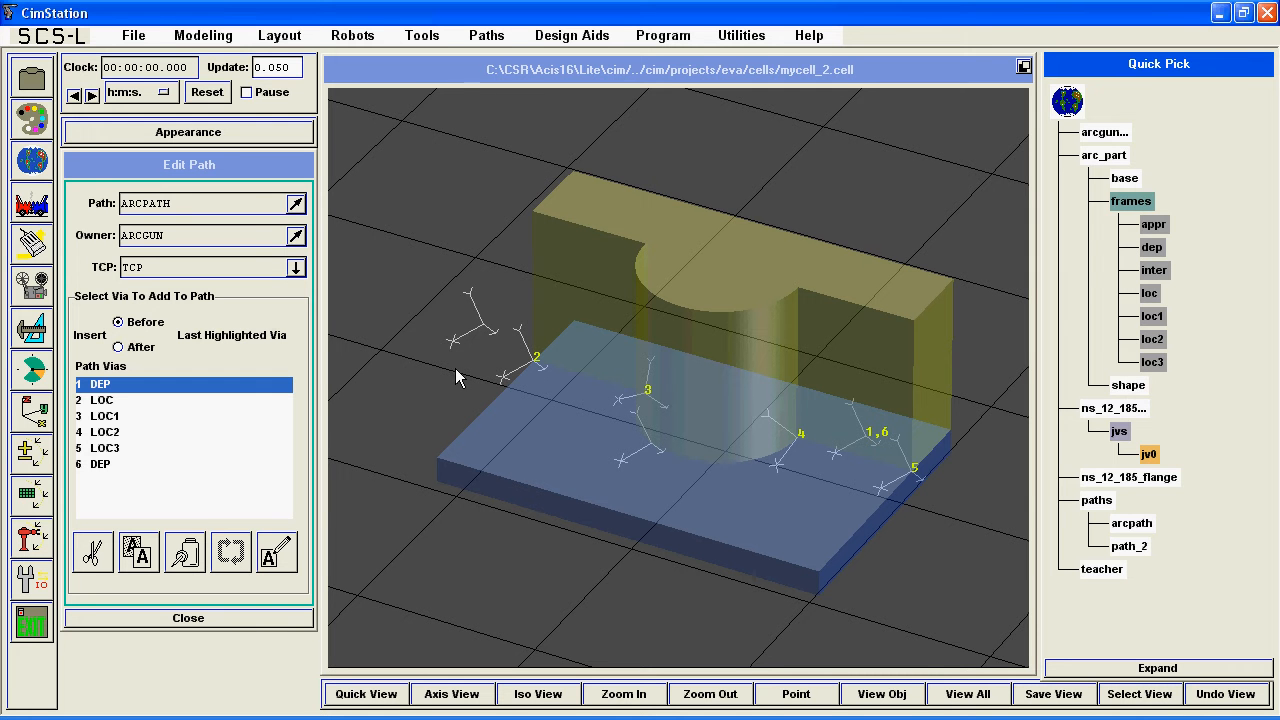
click(92, 552)
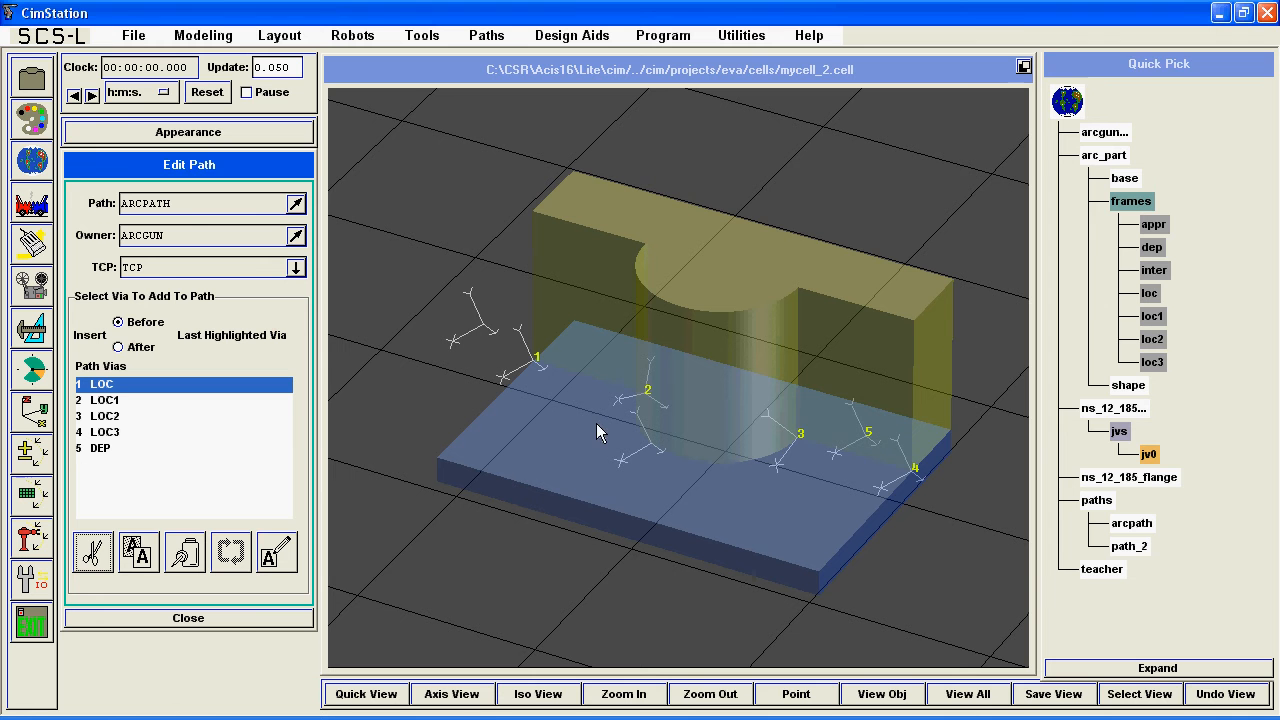
click(1156, 224)
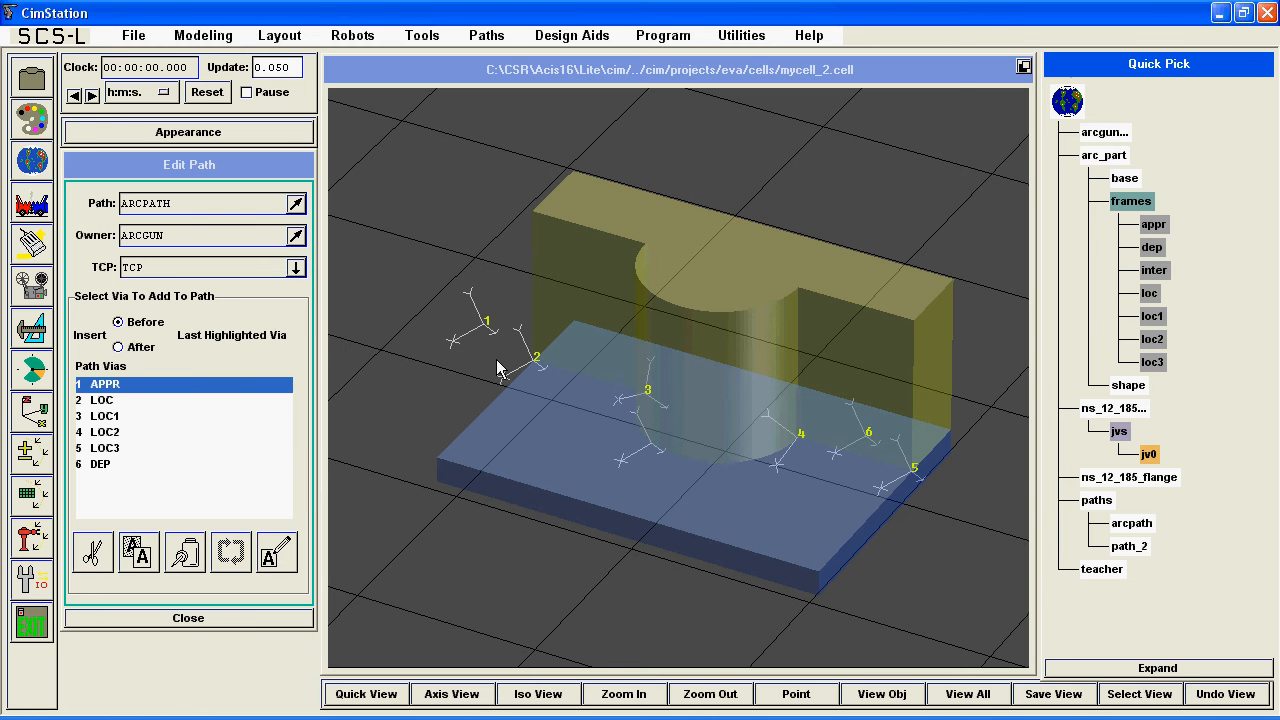
Open the via attributes table for ARCPATH and enlarge it so every via row fits.
drag(500, 365, 546, 366)
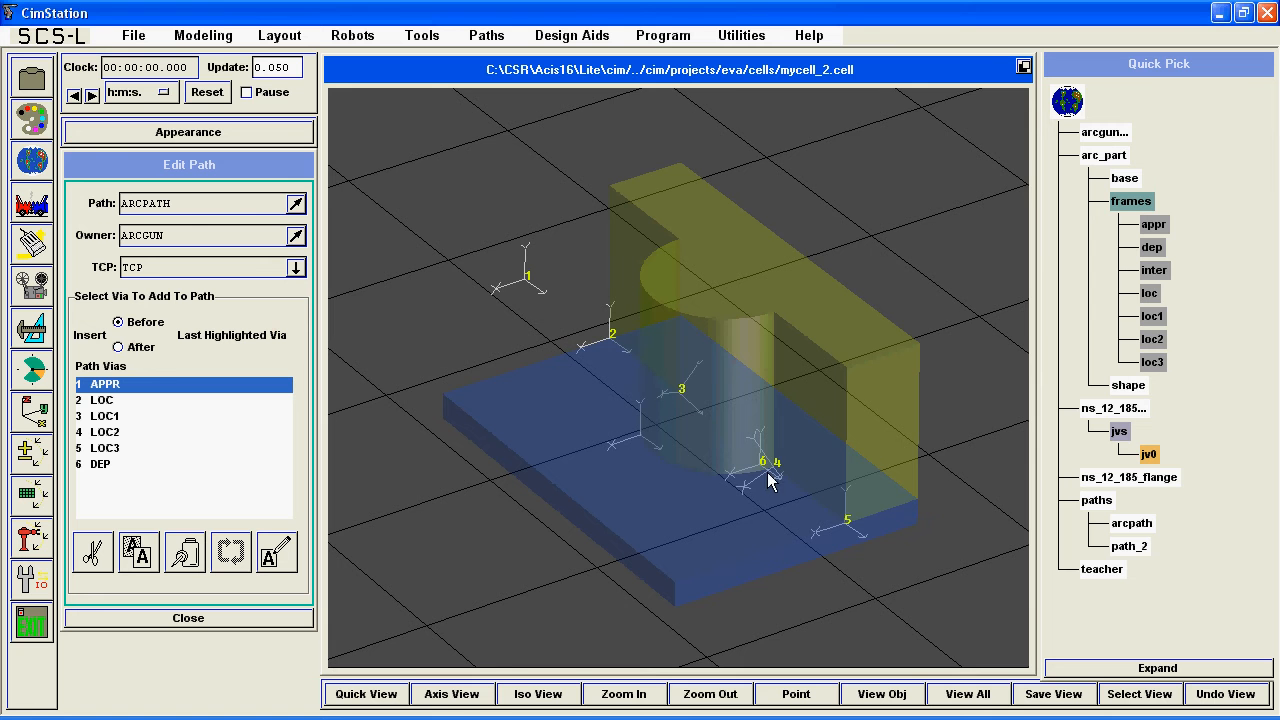
drag(770, 480, 827, 480)
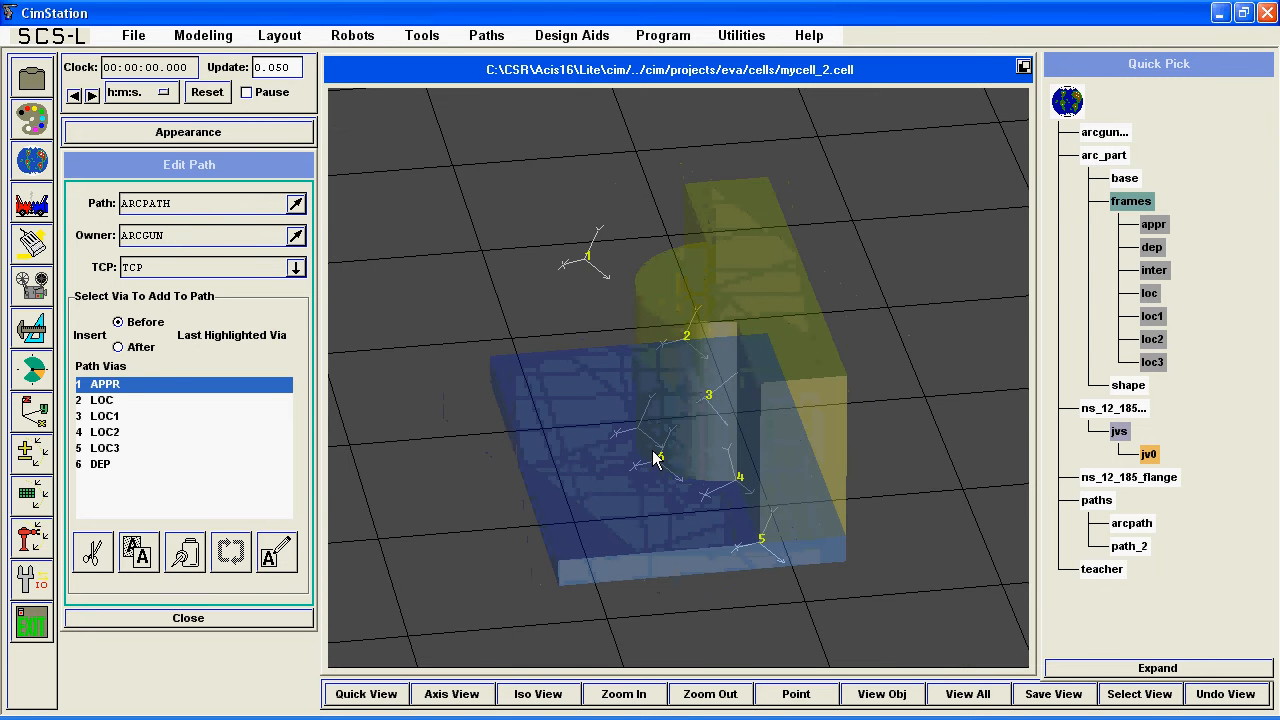
click(283, 552)
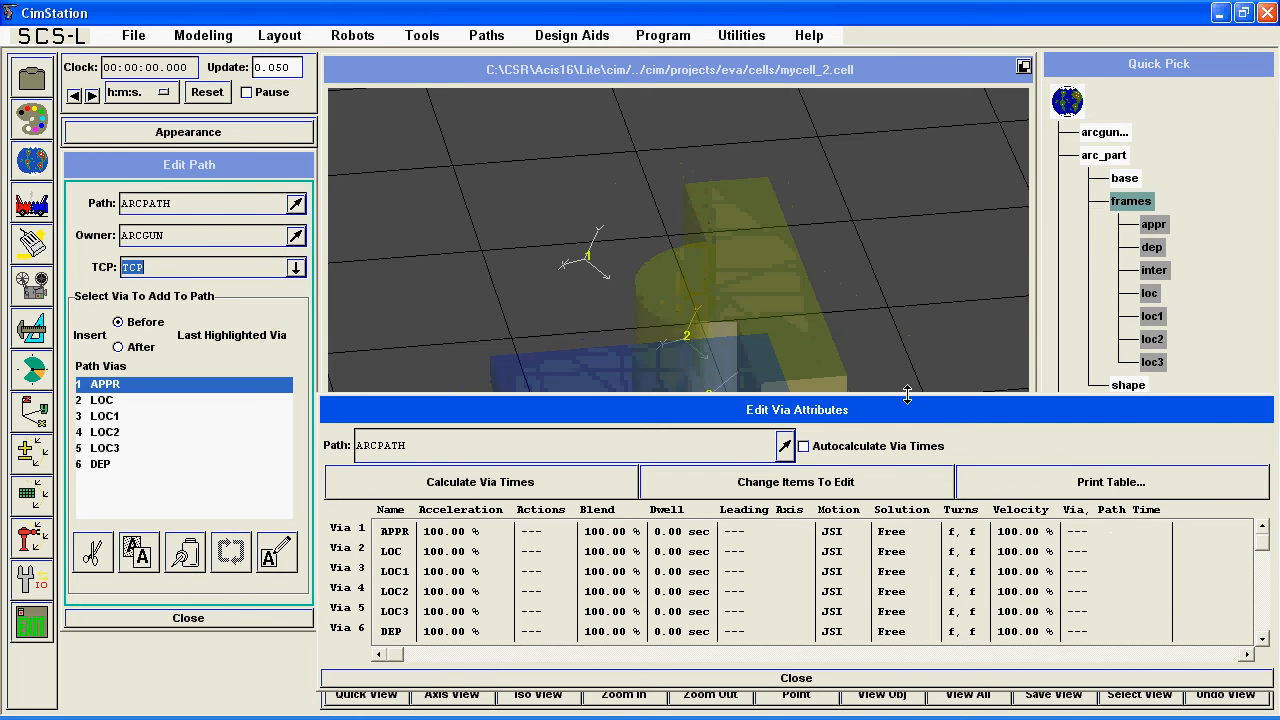
mouse_move(907, 395)
mouse_down()
mouse_move(900, 358)
mouse_move(893, 374)
mouse_up()
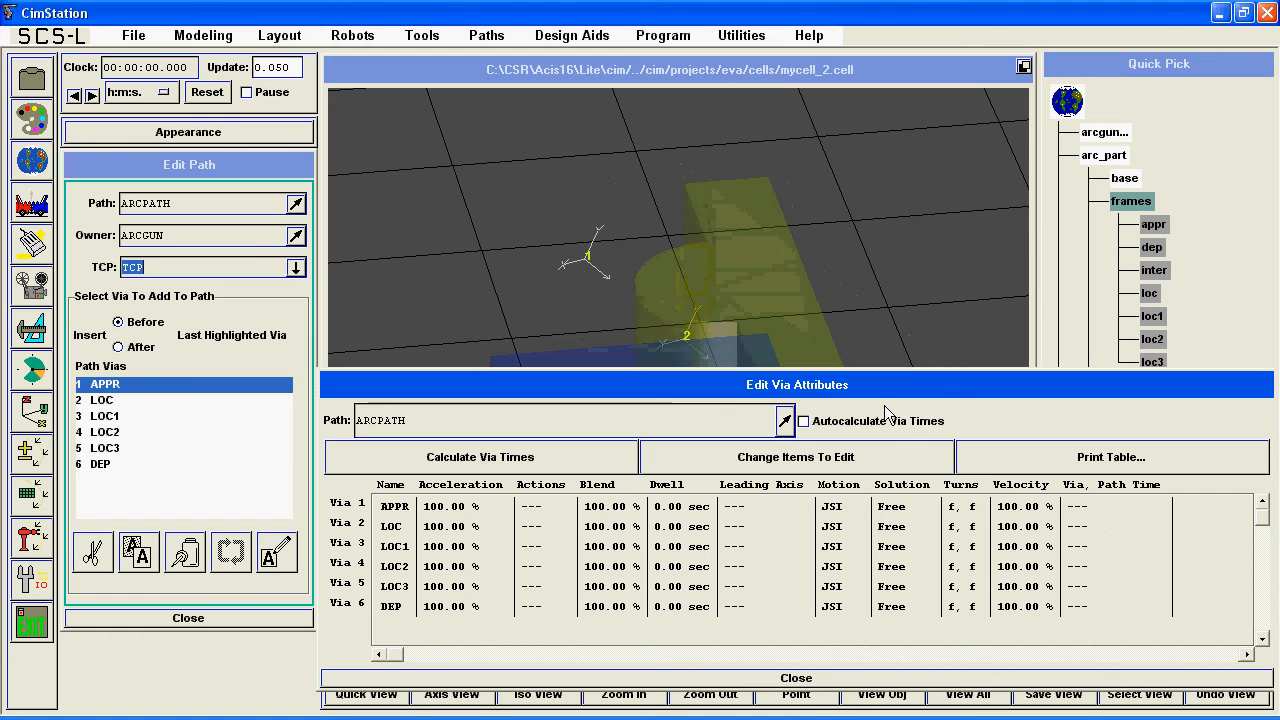
Set the blend of all six ARCPATH vias to NOFLY with Coarse settling.
drag(614, 506, 614, 600)
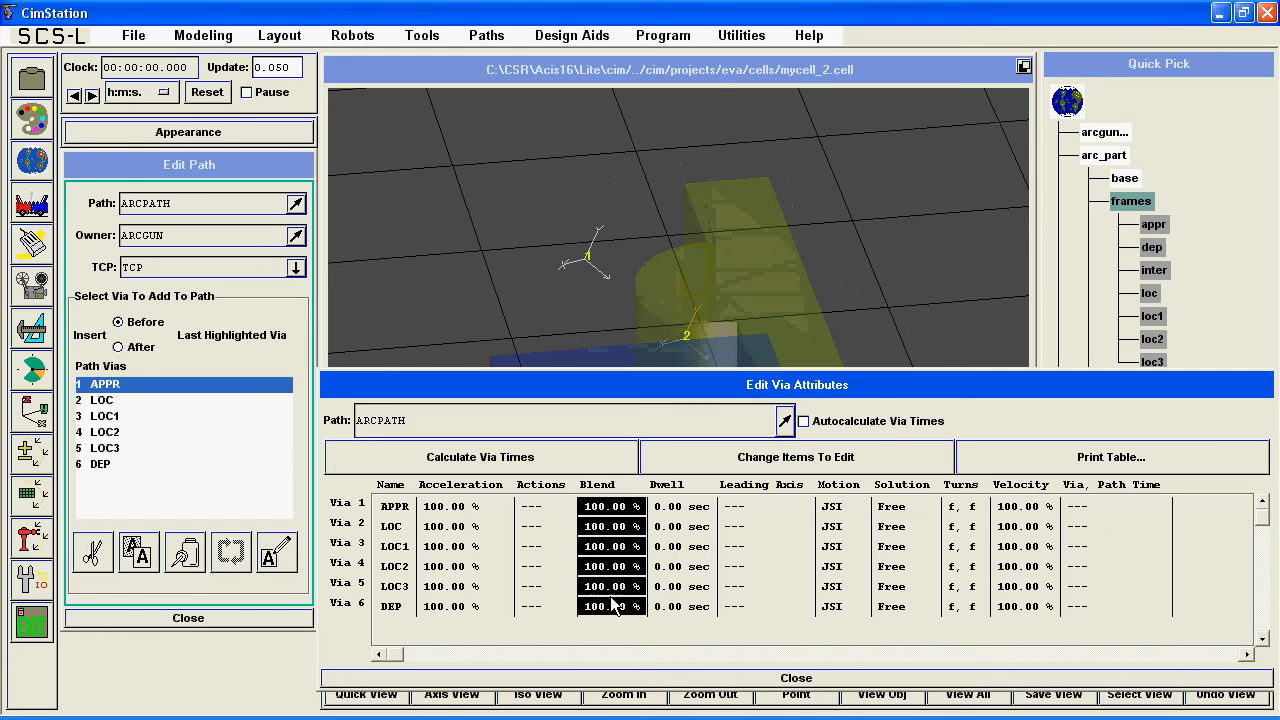
click(614, 610)
click(663, 532)
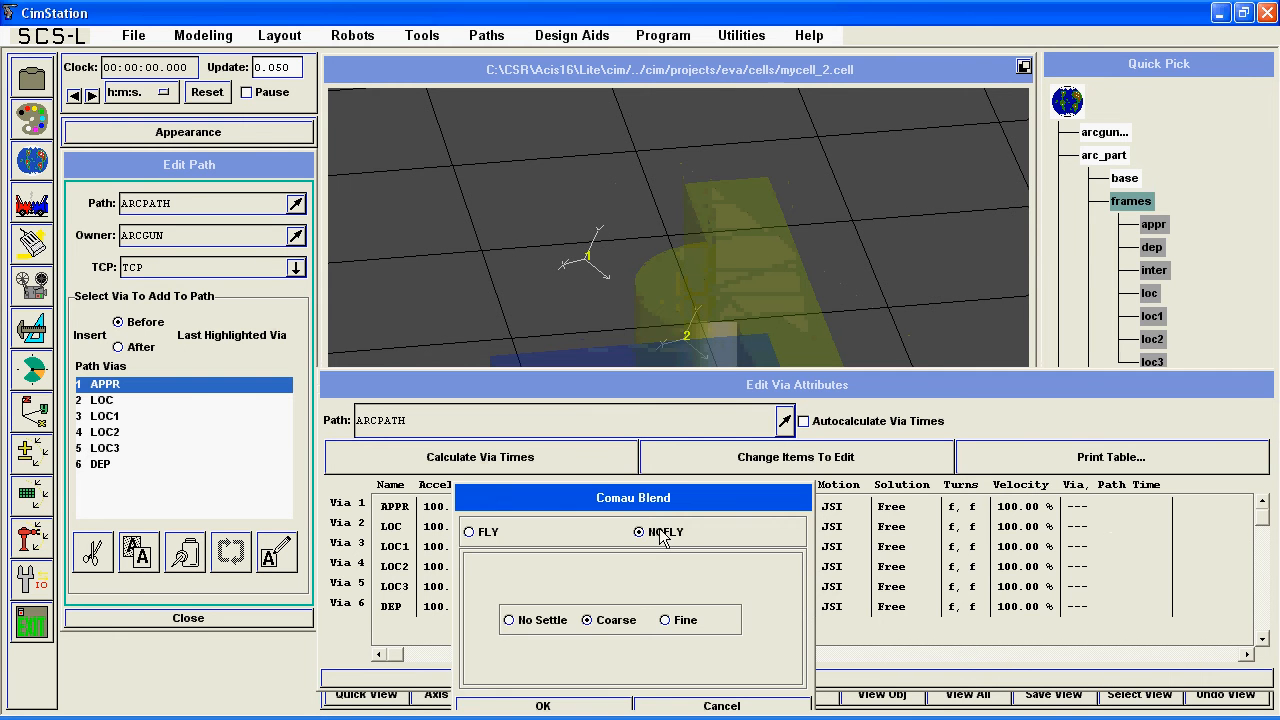
click(577, 704)
Change the motion type of vias 2 to 6, LOC through DEP, to CSL.
click(830, 528)
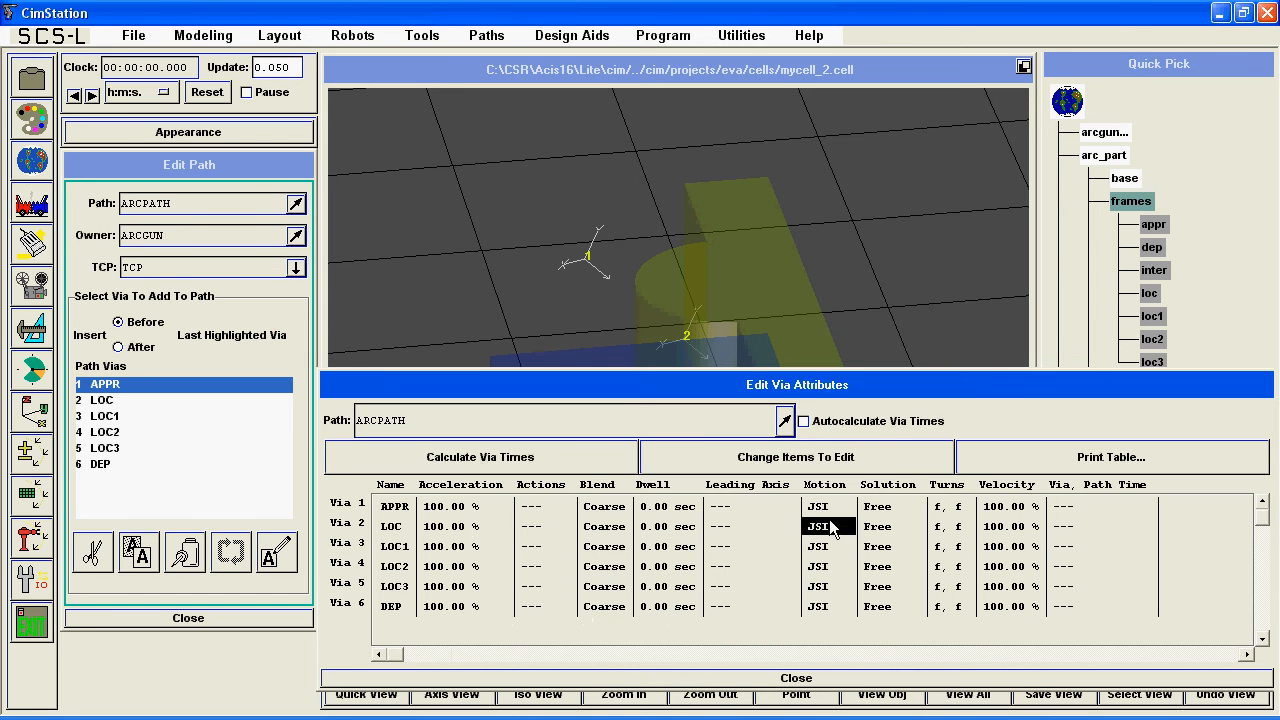
click(830, 625)
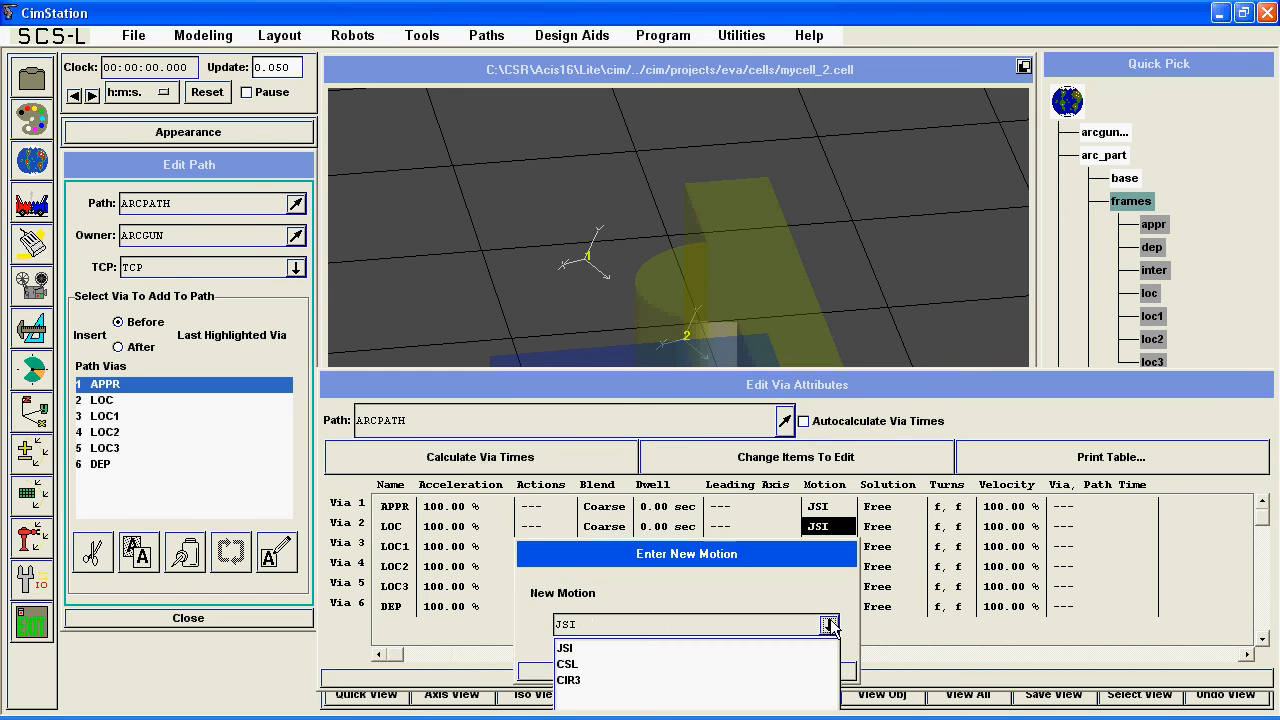
click(568, 664)
click(574, 662)
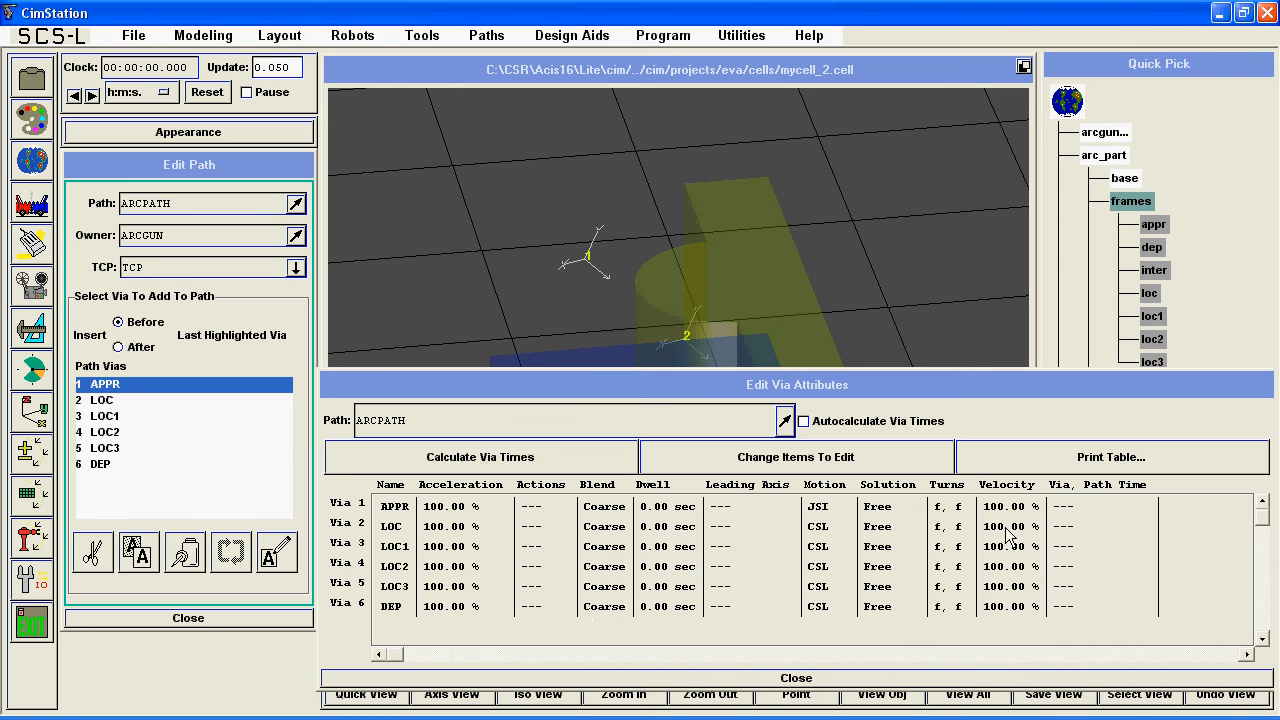
Set the velocity of vias 2 to 6 to TCP Absolute Linear at 100 mm/sec and close the via attributes table.
drag(1005, 527, 1008, 607)
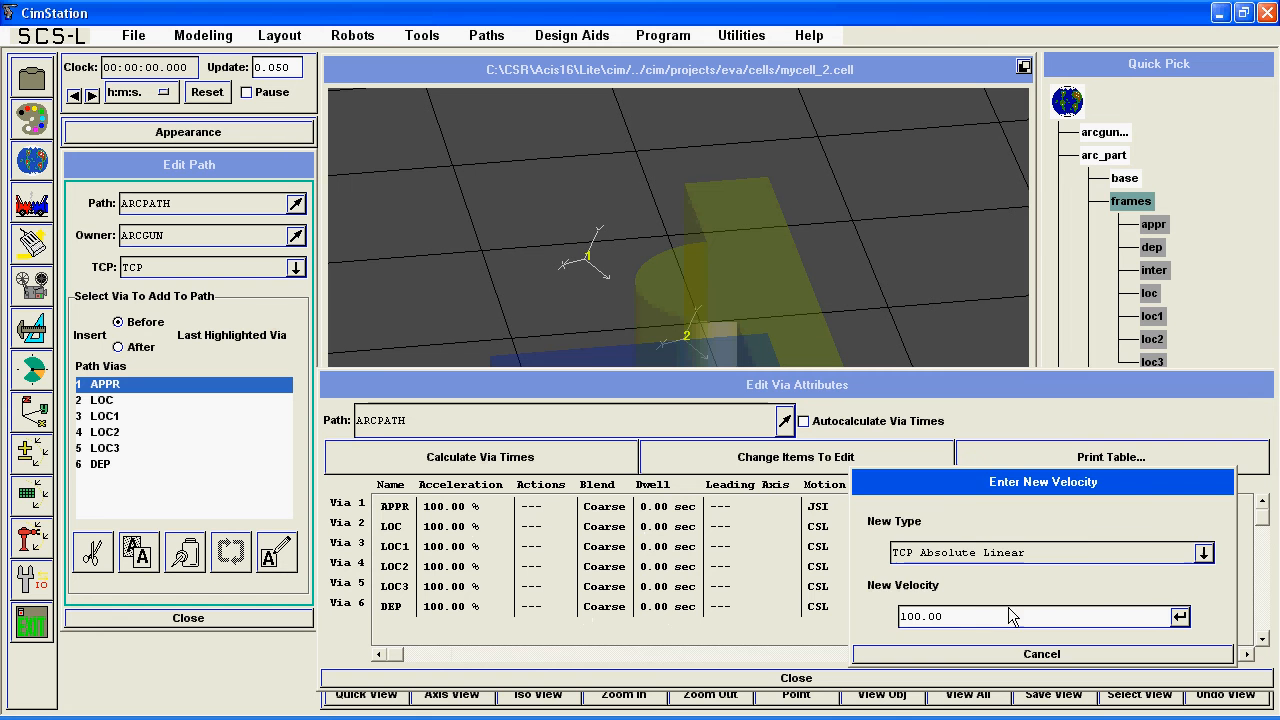
click(1180, 616)
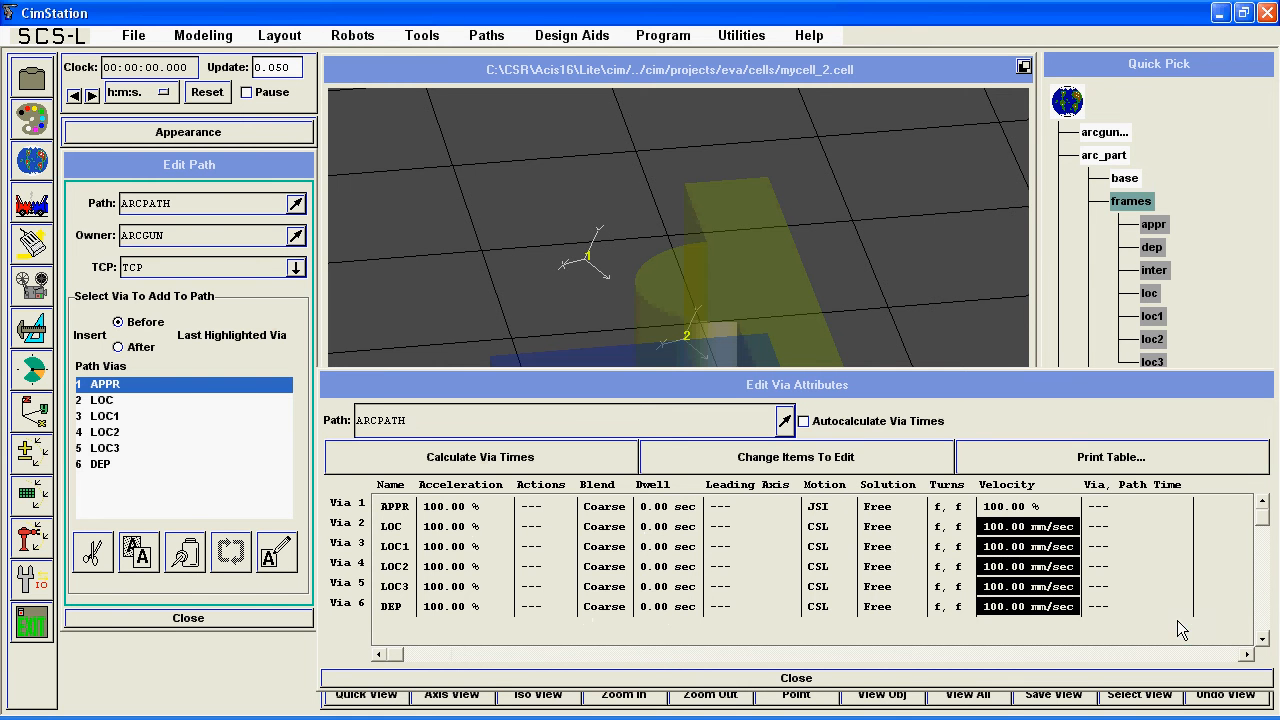
click(980, 679)
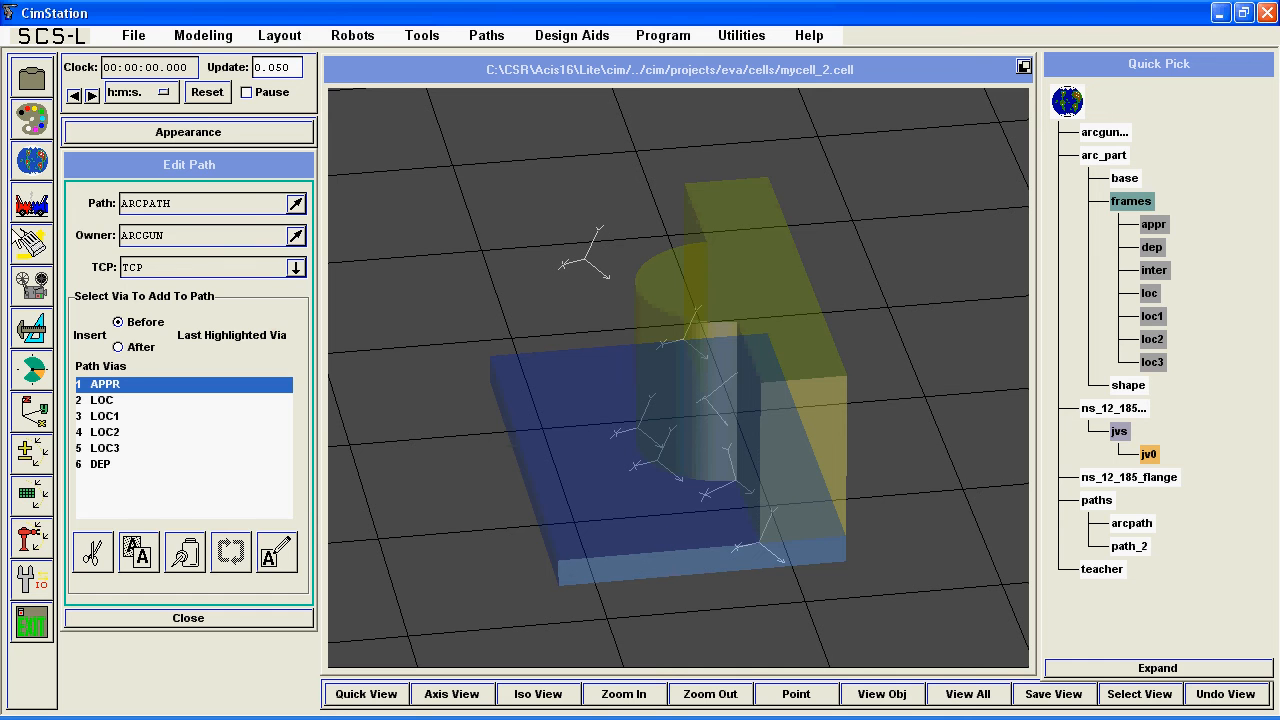
Test ARCPATH with continuous moves, running the robot via by via from APPR through LOC, LOC1, LOC2 and LOC3 to DEP.
click(33, 542)
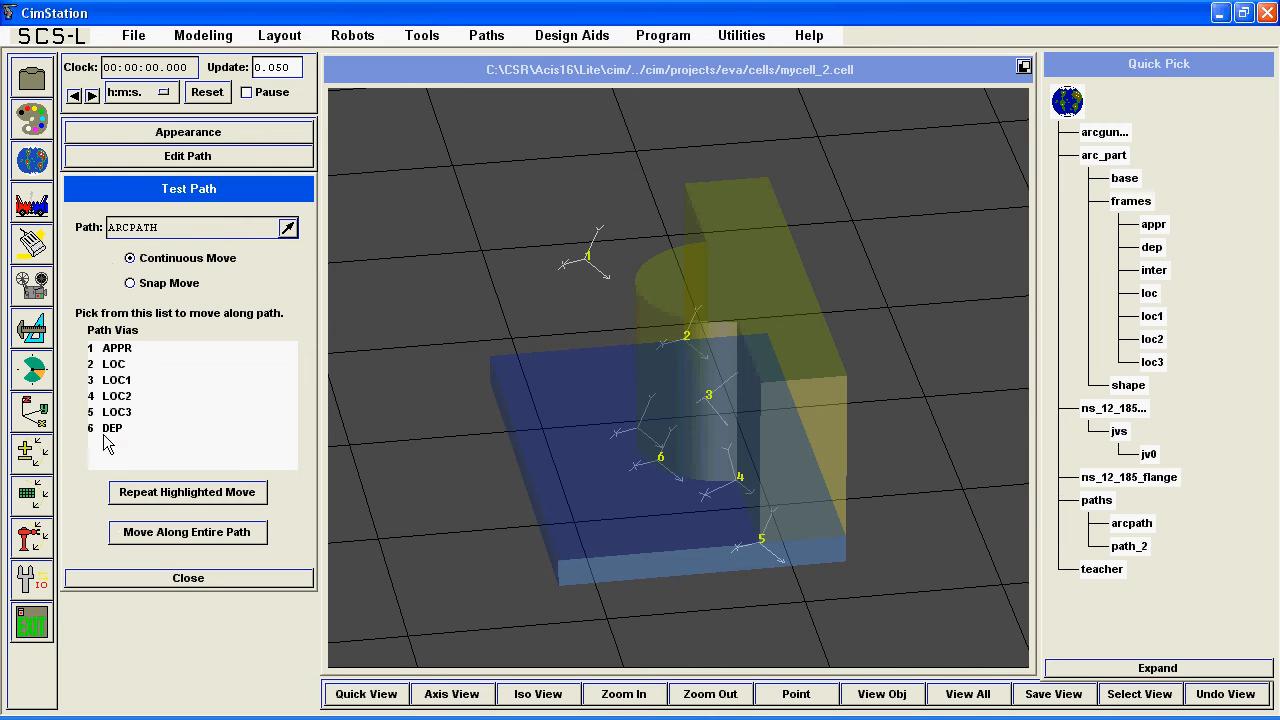
click(125, 350)
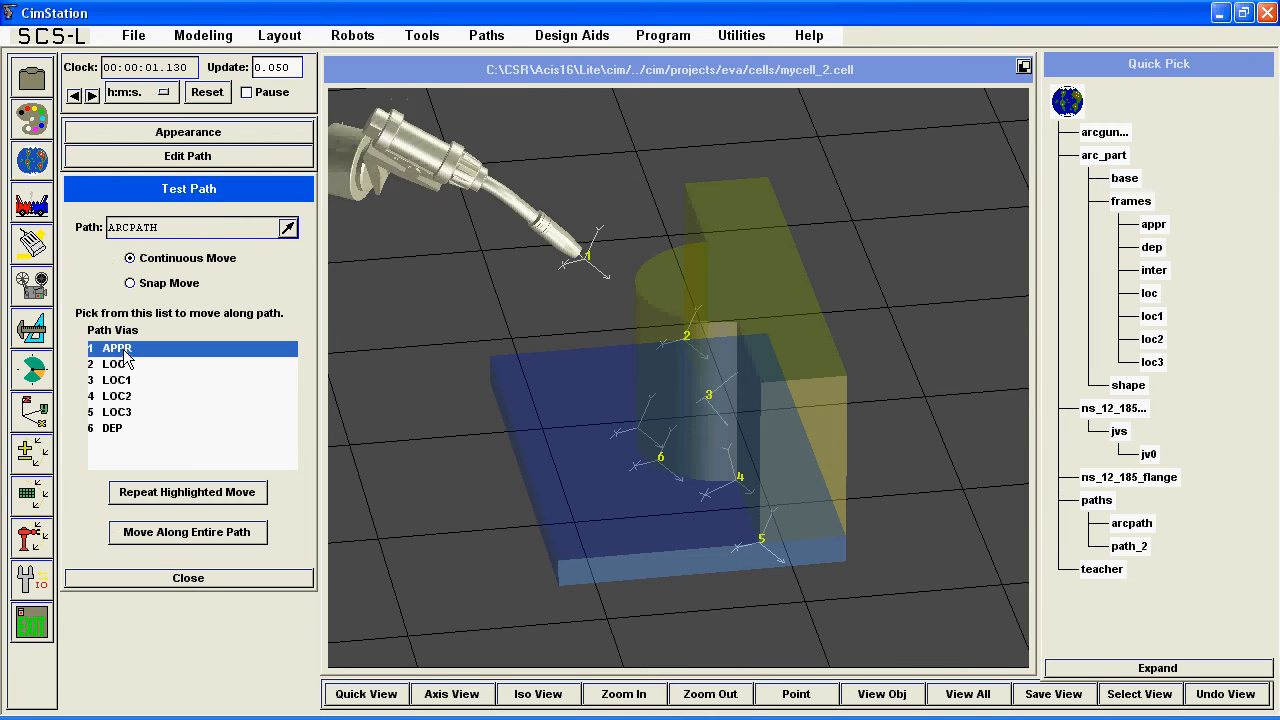
click(123, 366)
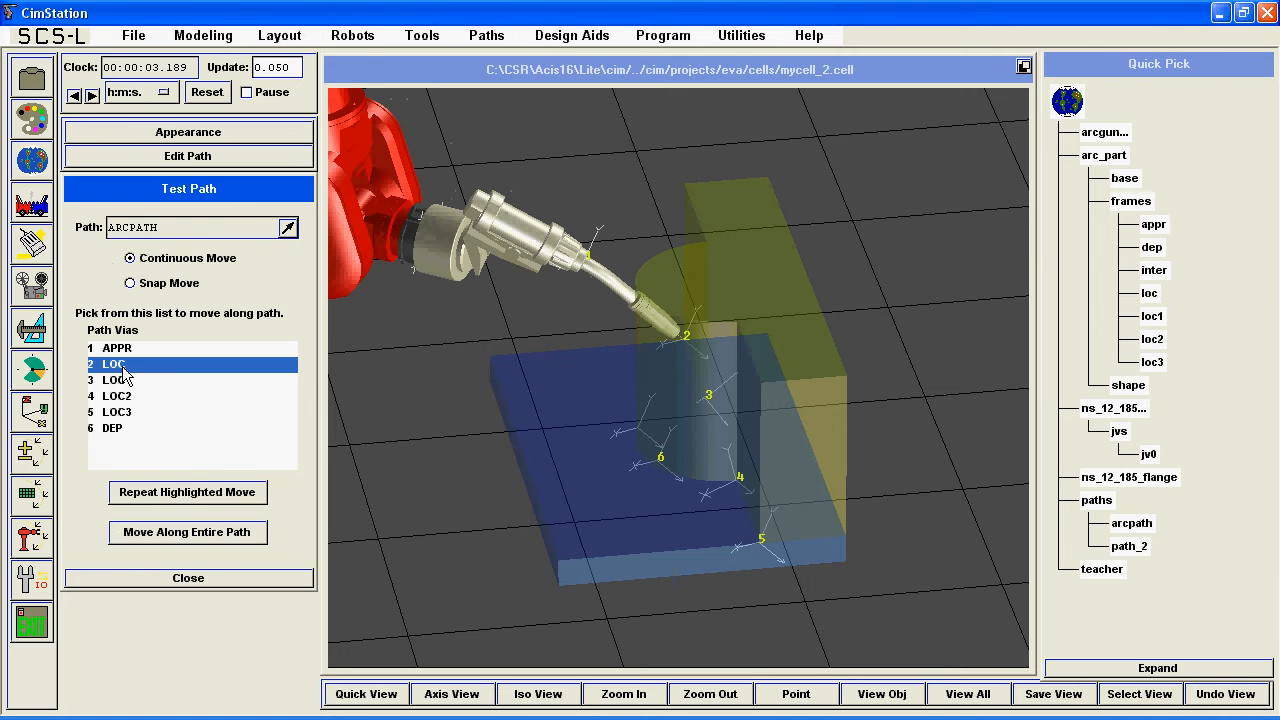
click(122, 382)
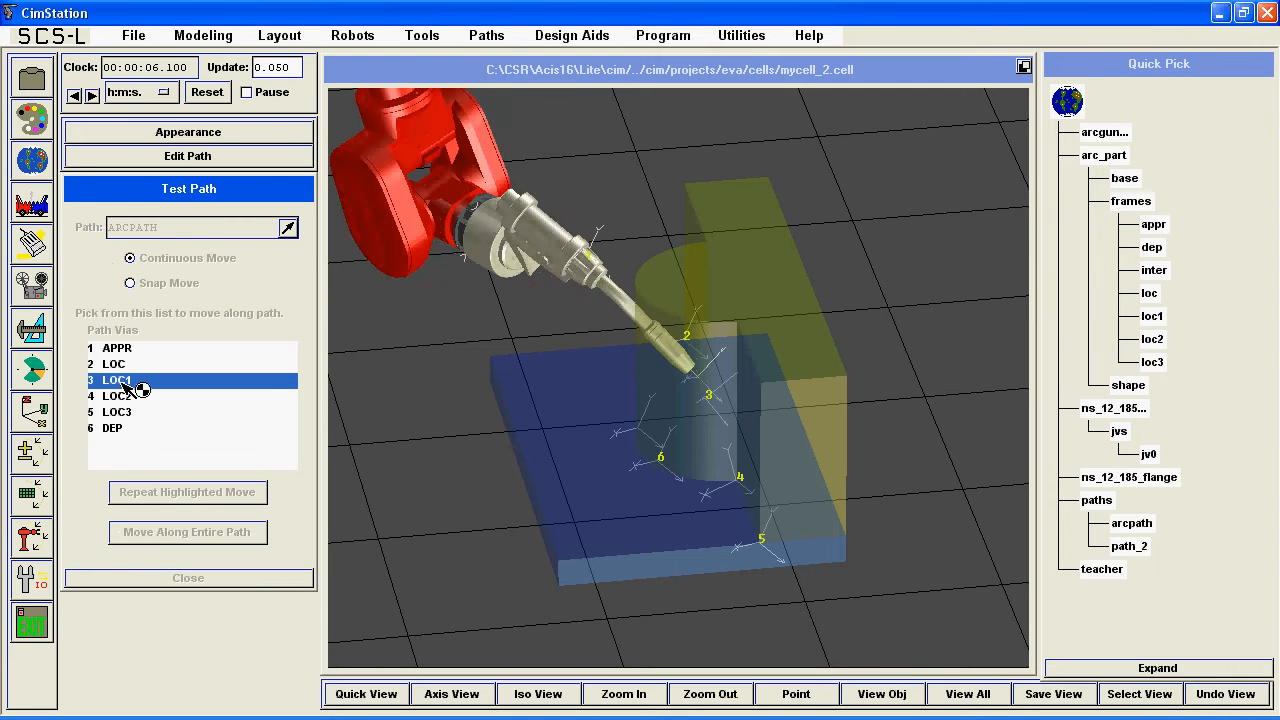
click(127, 398)
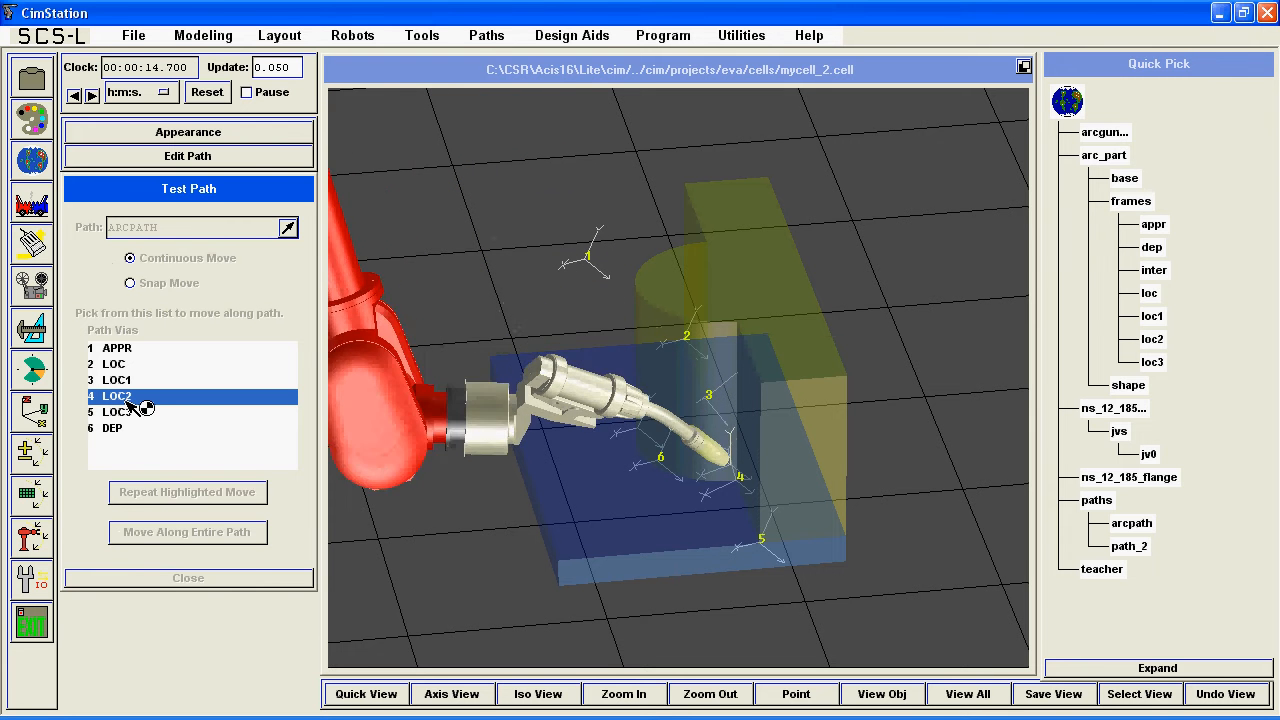
click(129, 414)
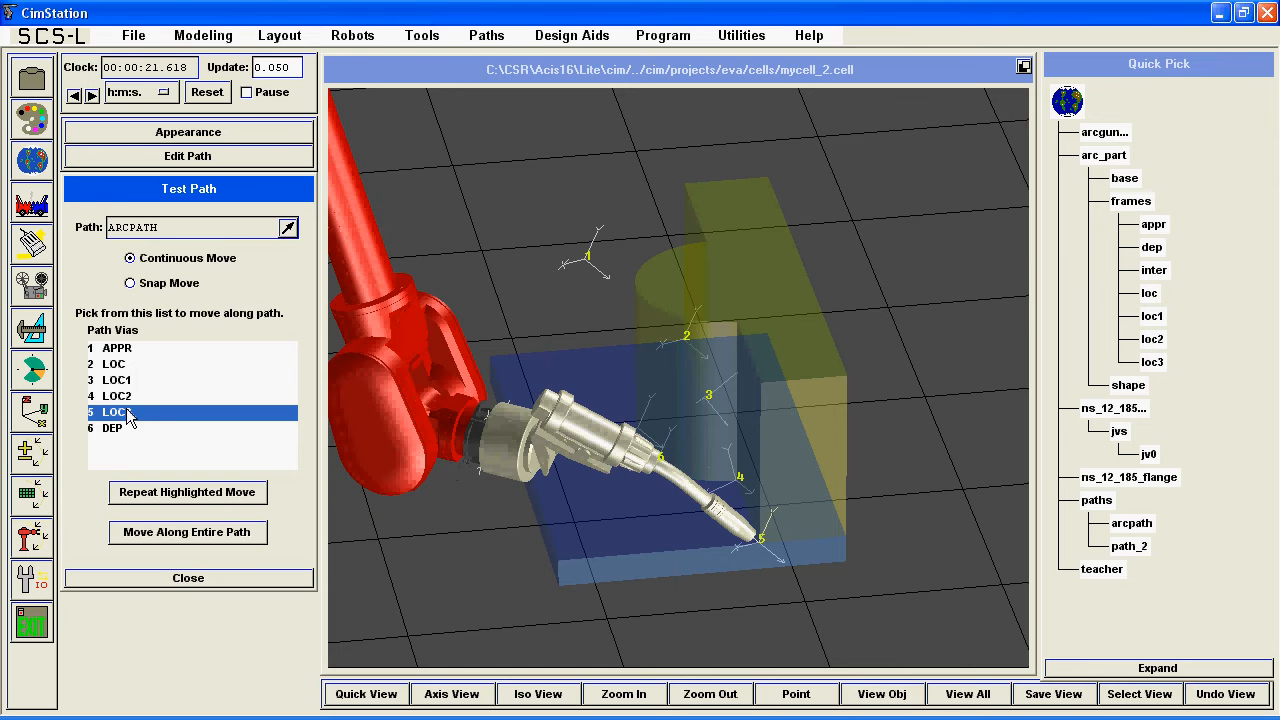
click(125, 428)
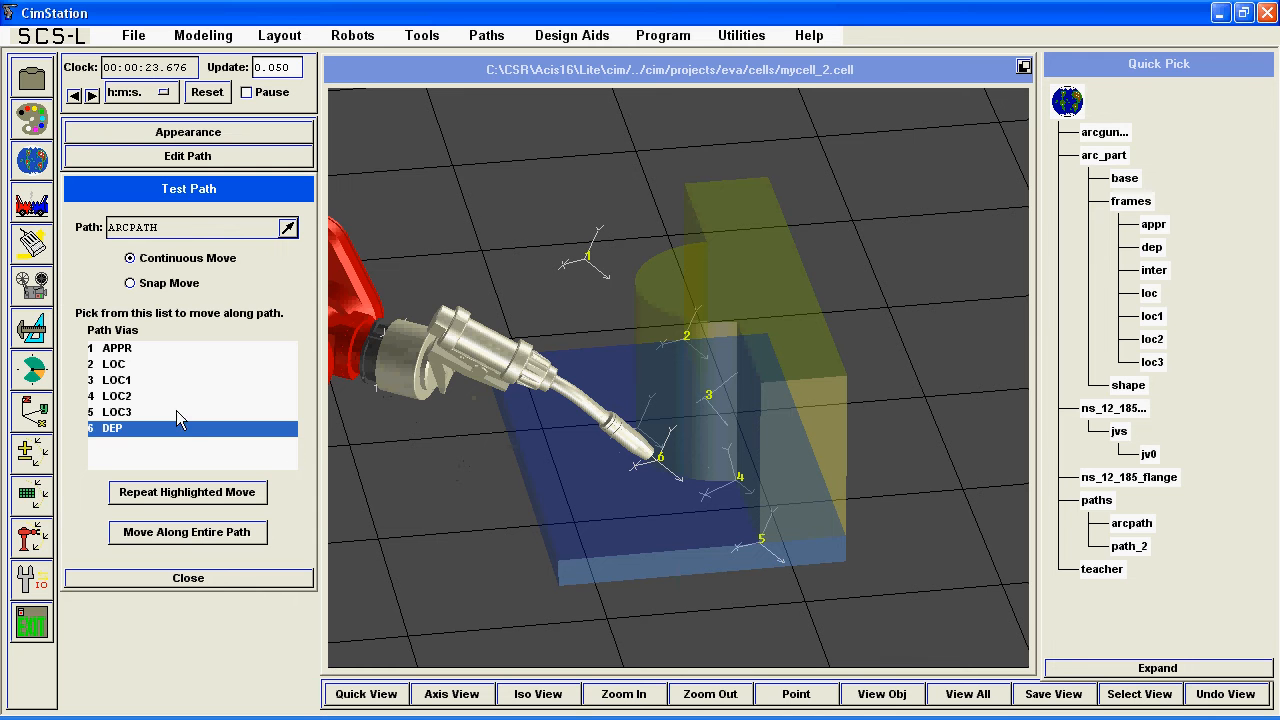
Move the robot back to APPR and on through LOC to LOC1.
click(155, 349)
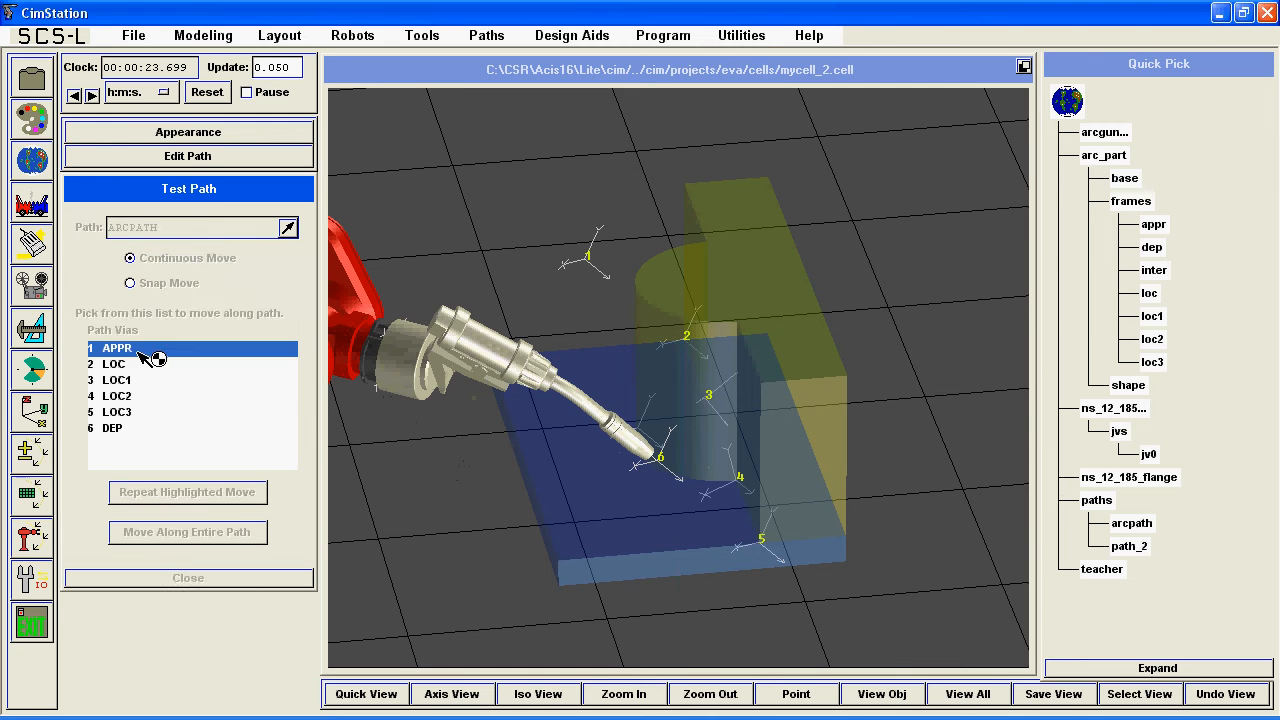
click(148, 364)
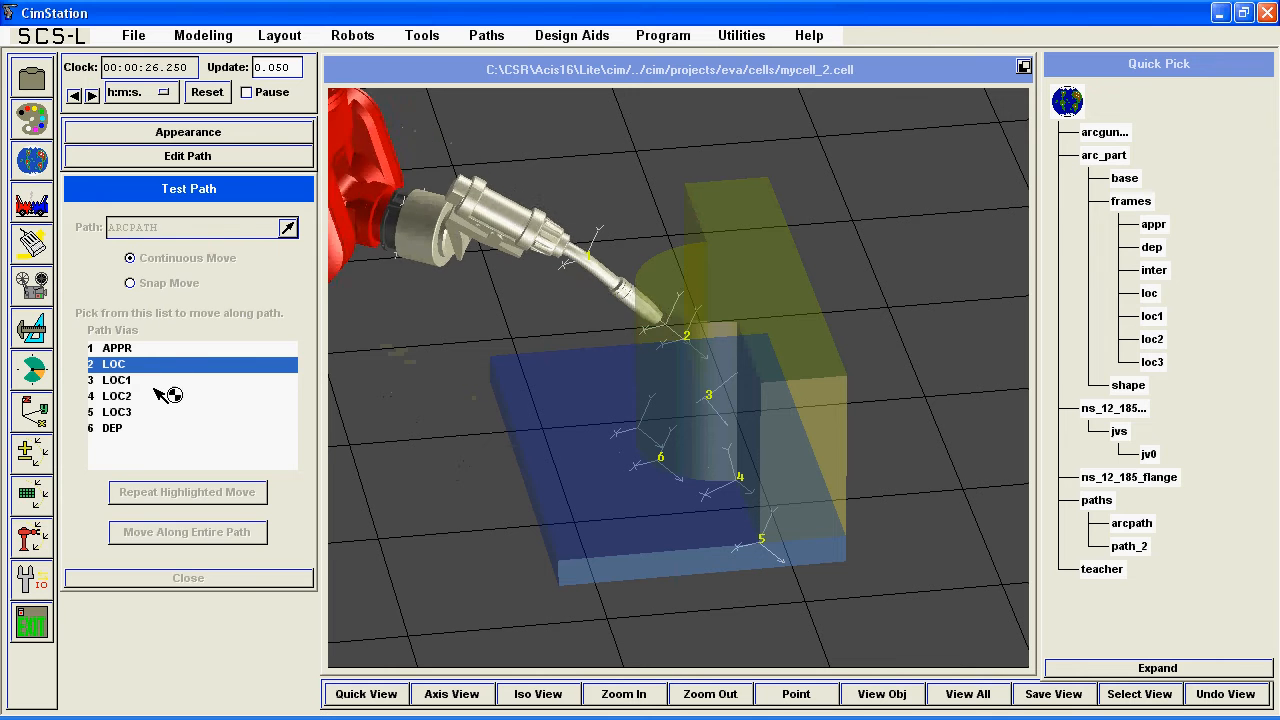
click(155, 381)
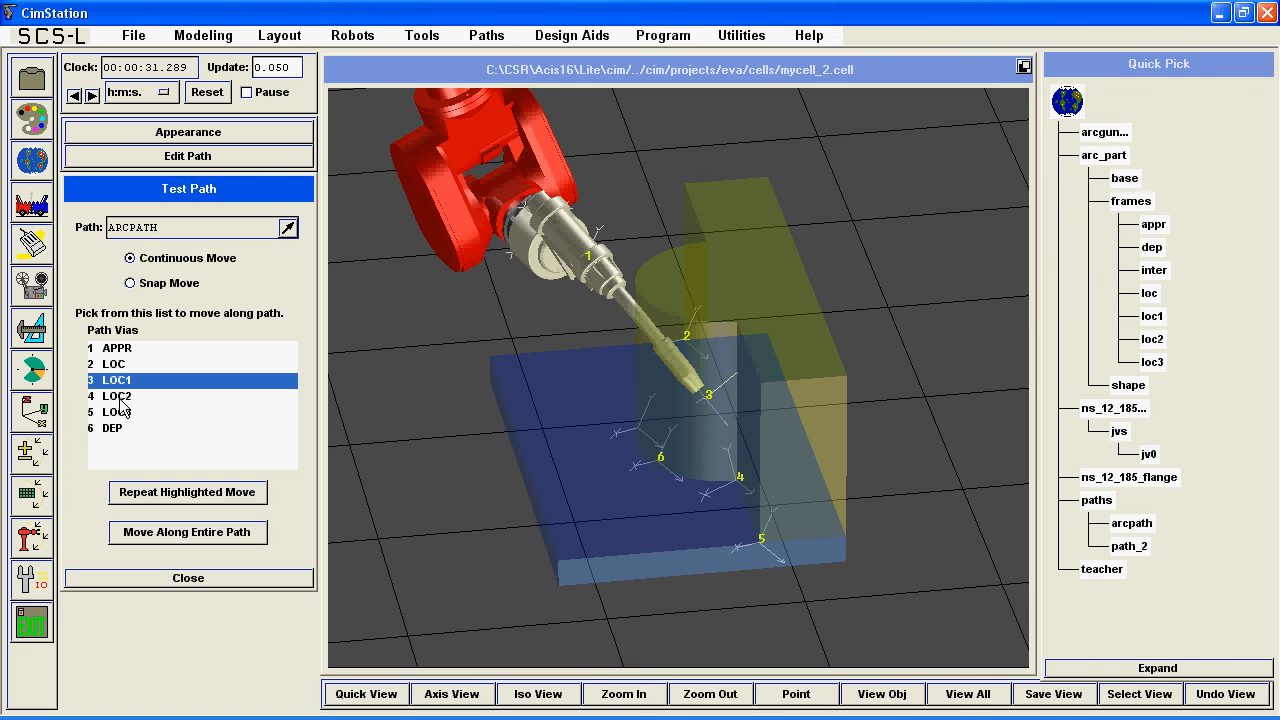
Reopen the via attributes table for ARCPATH and change the motion type of LOC2 to CIR3.
click(40, 502)
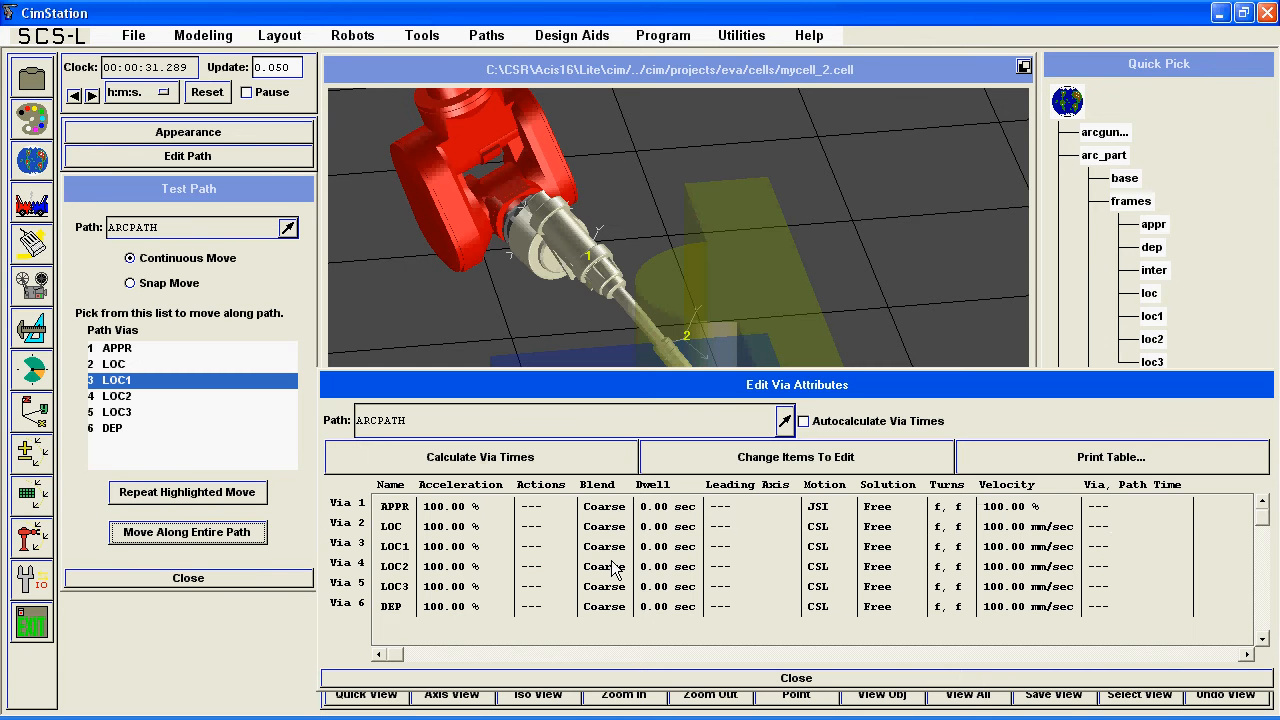
double_click(832, 566)
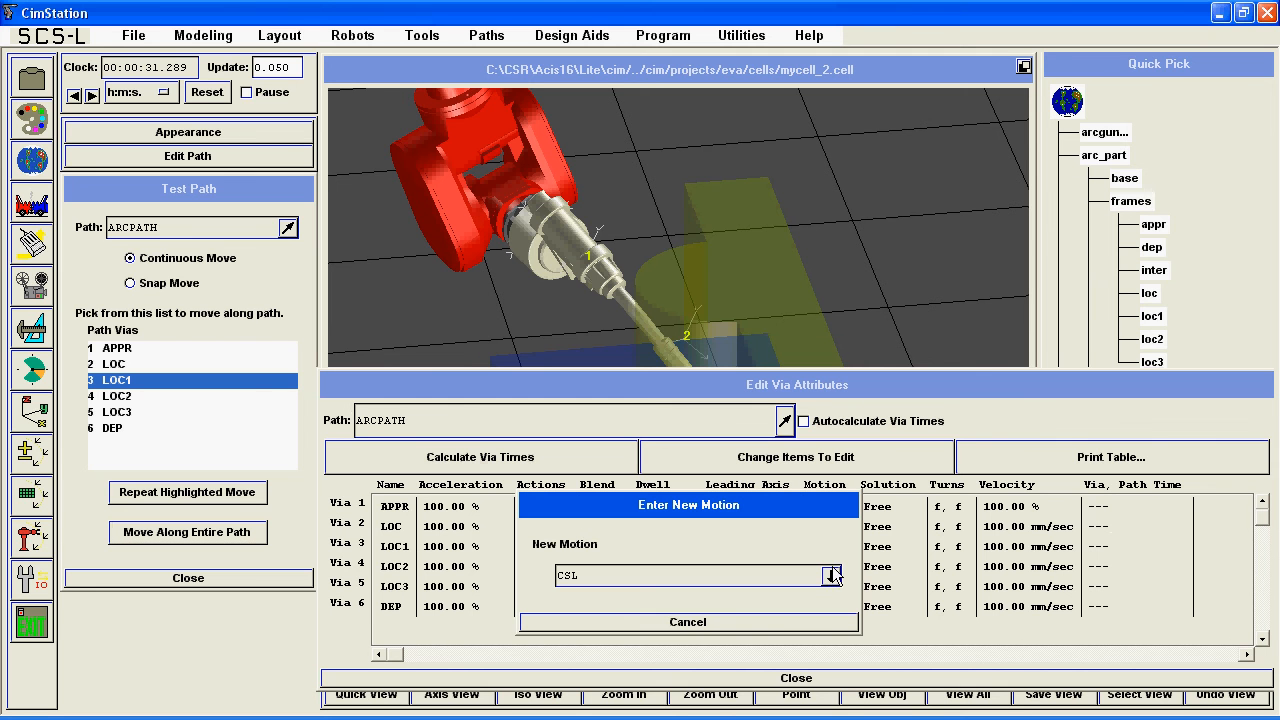
click(831, 576)
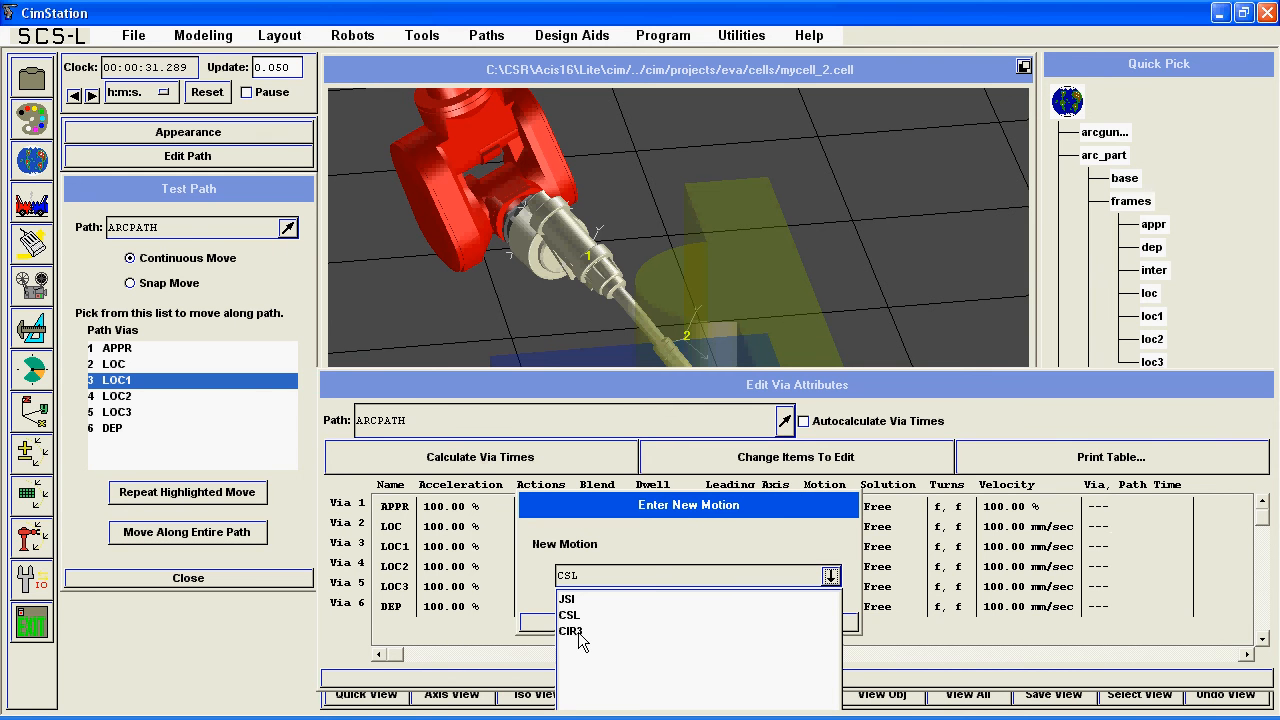
click(572, 631)
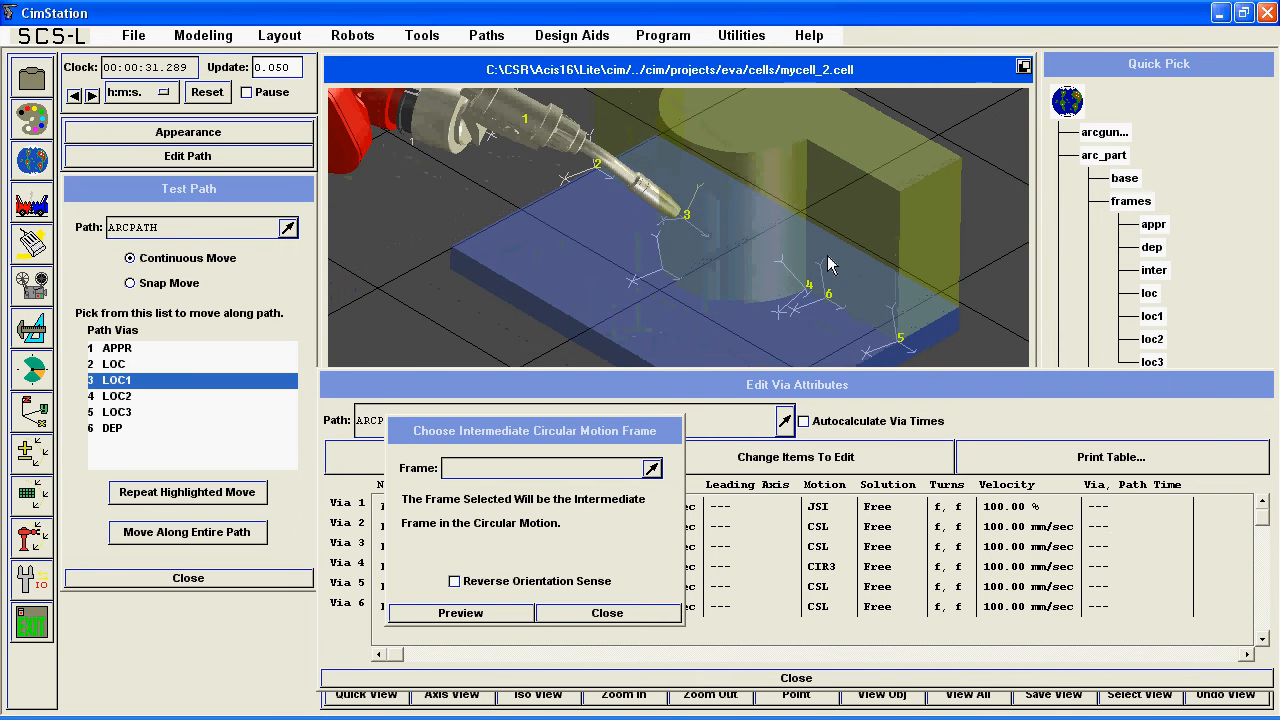
Choose the inter frame of arc_part as the intermediate circular motion frame for LOC2 and preview the arc.
click(400, 440)
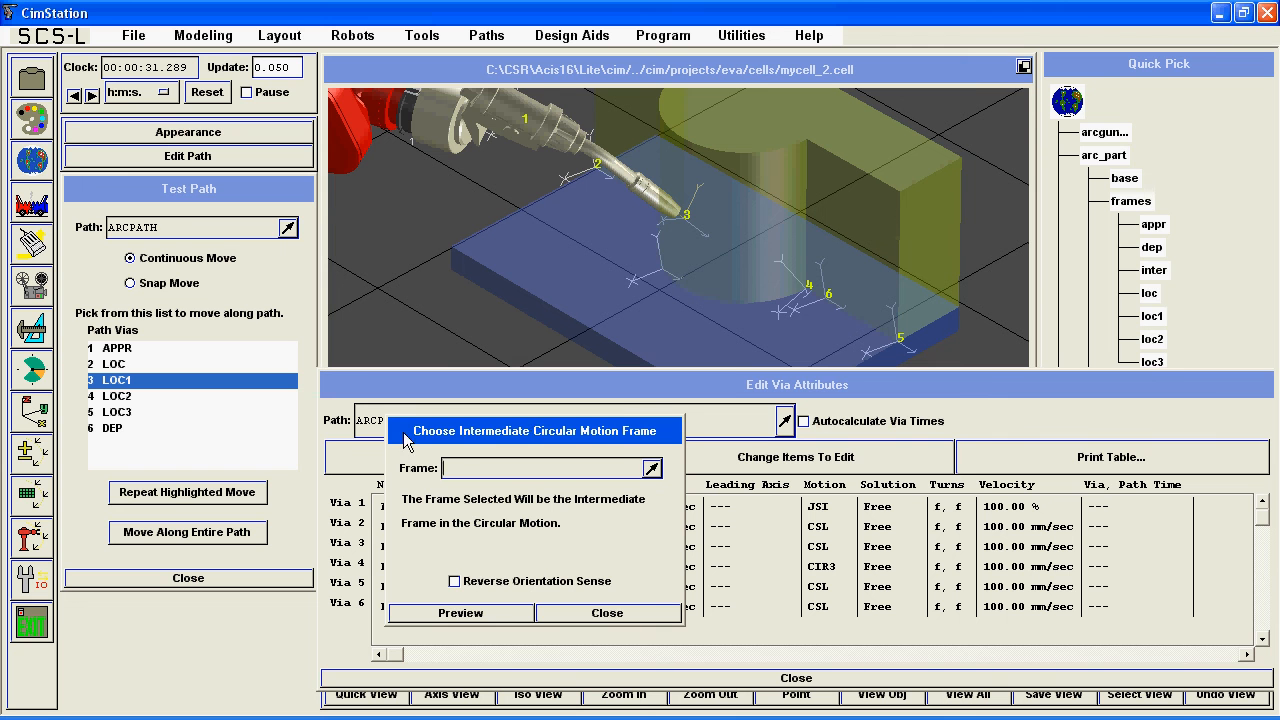
click(652, 470)
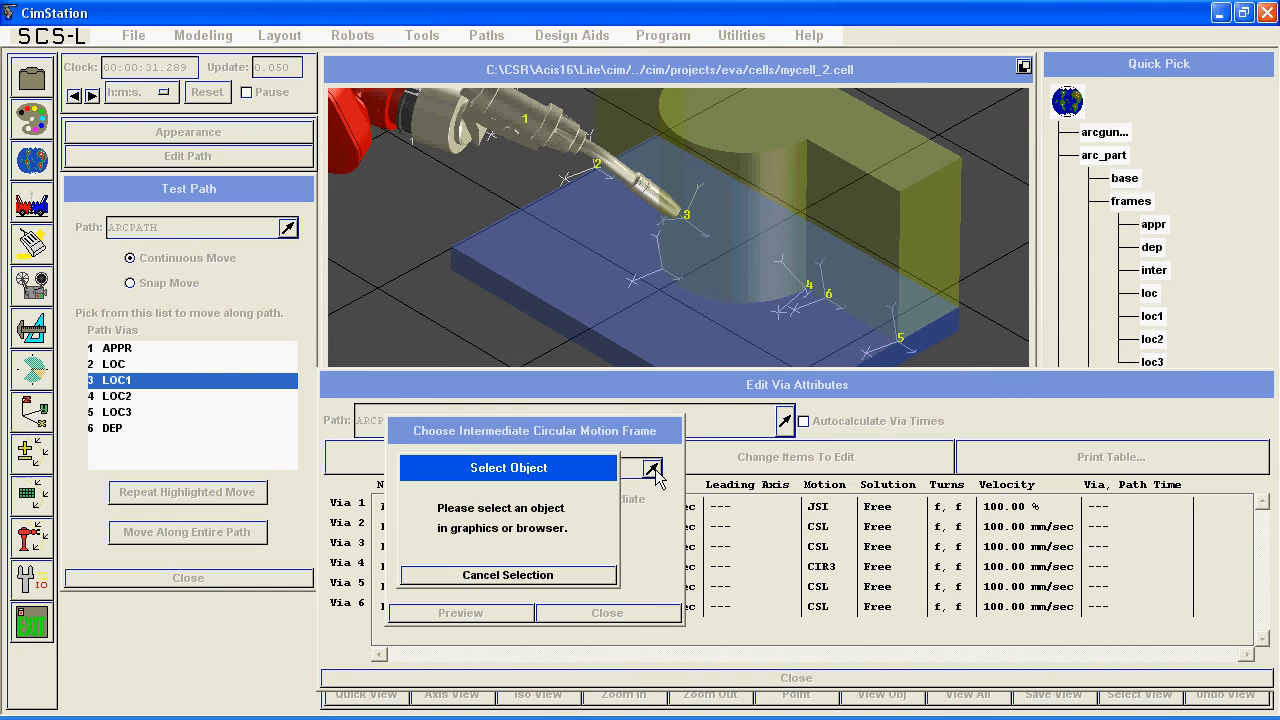
click(1153, 274)
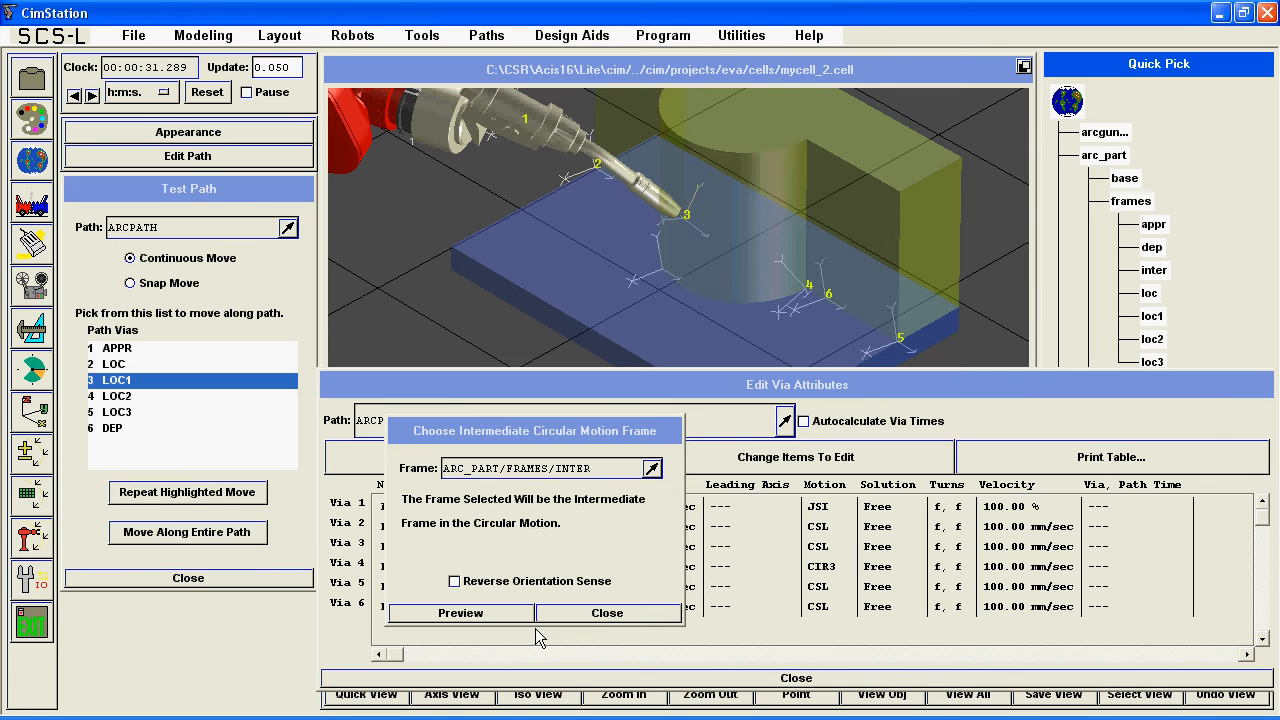
click(462, 613)
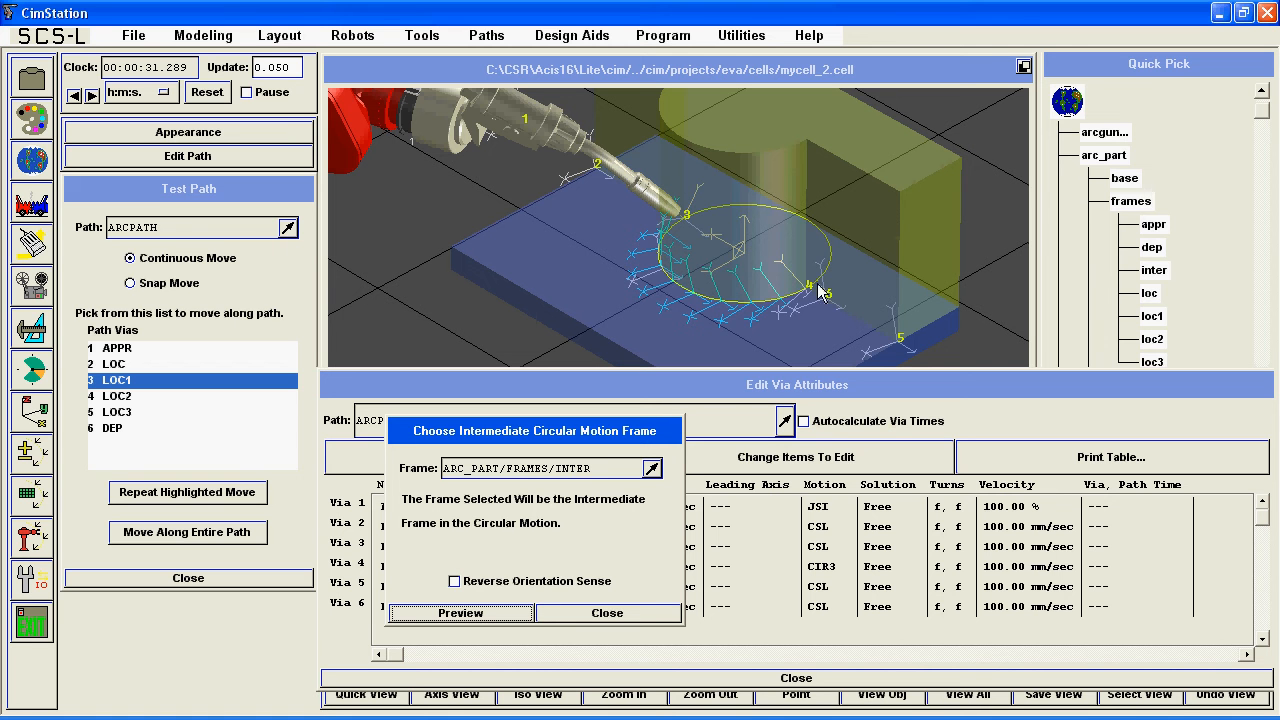
click(600, 613)
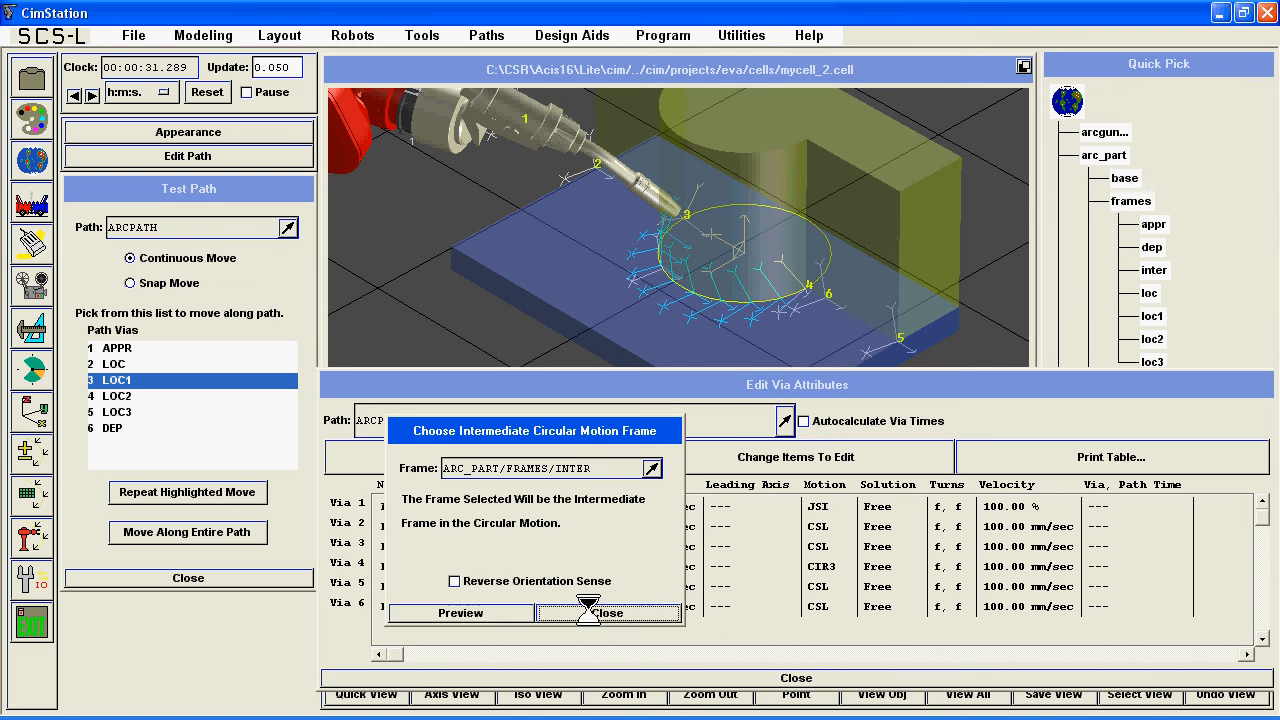
Retest ARCPATH via by via from APPR to DEP, return the robot to APPR, and close the via attributes table.
click(166, 349)
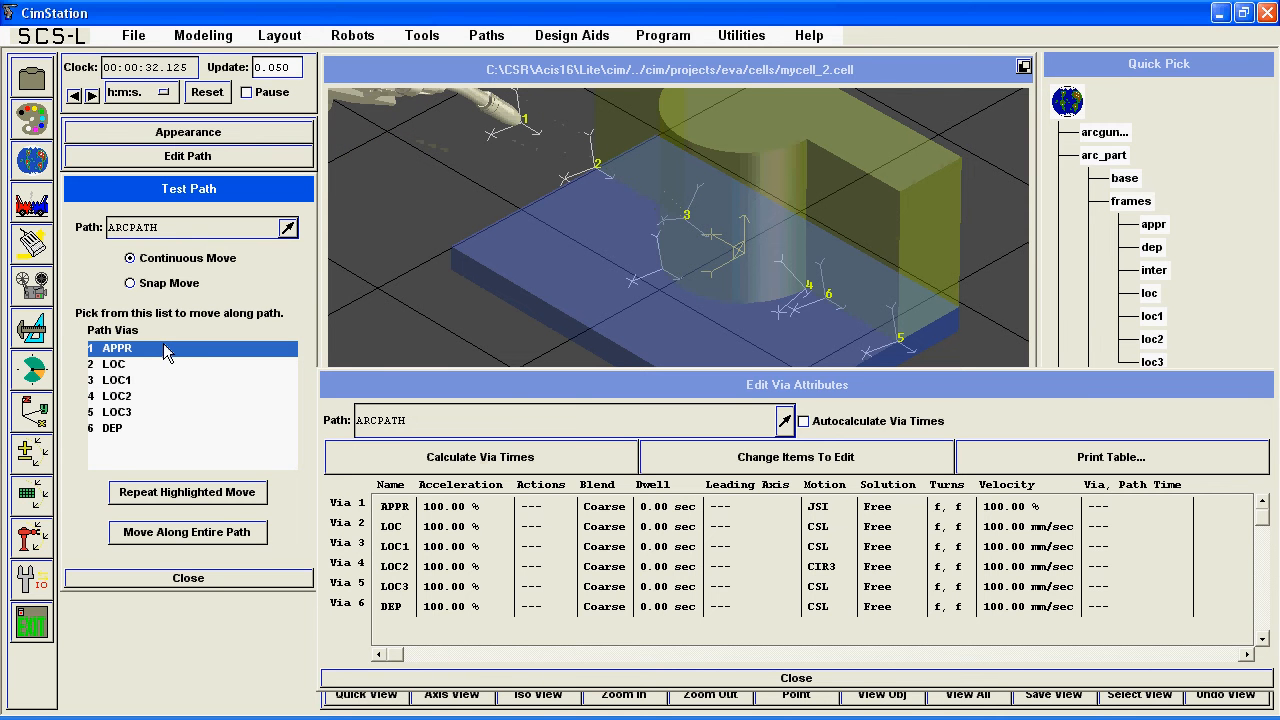
click(163, 363)
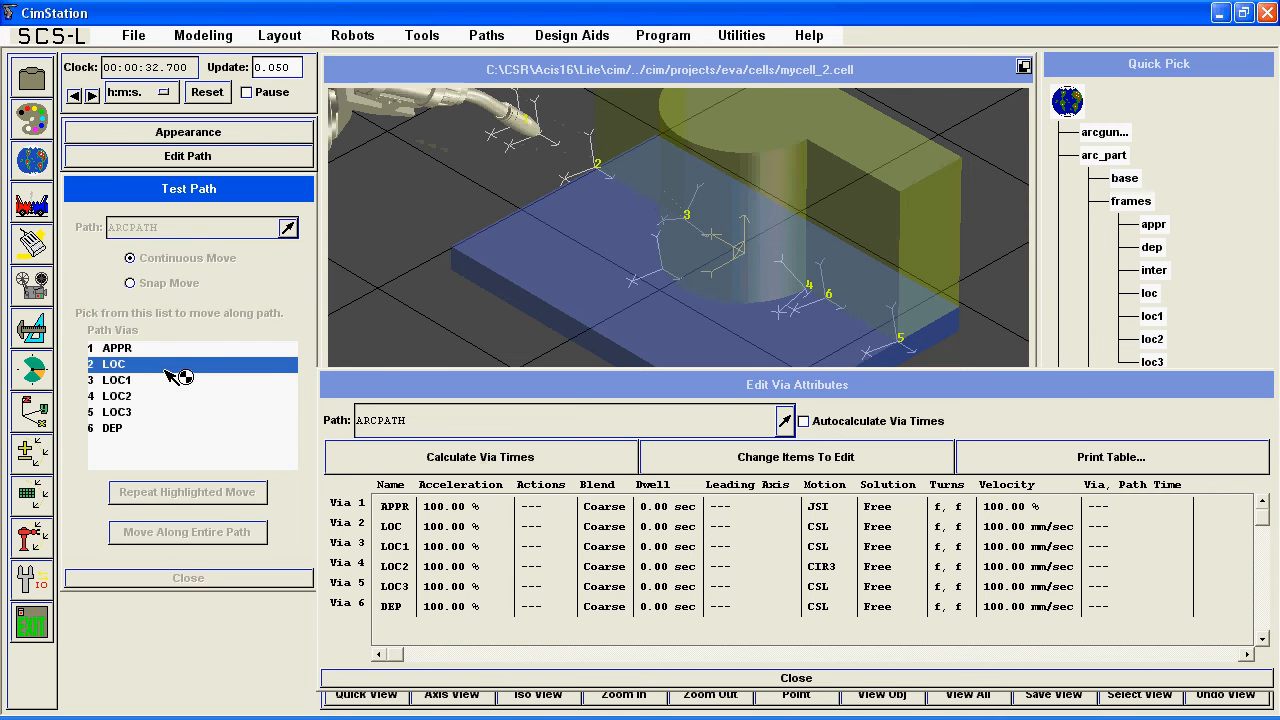
click(155, 379)
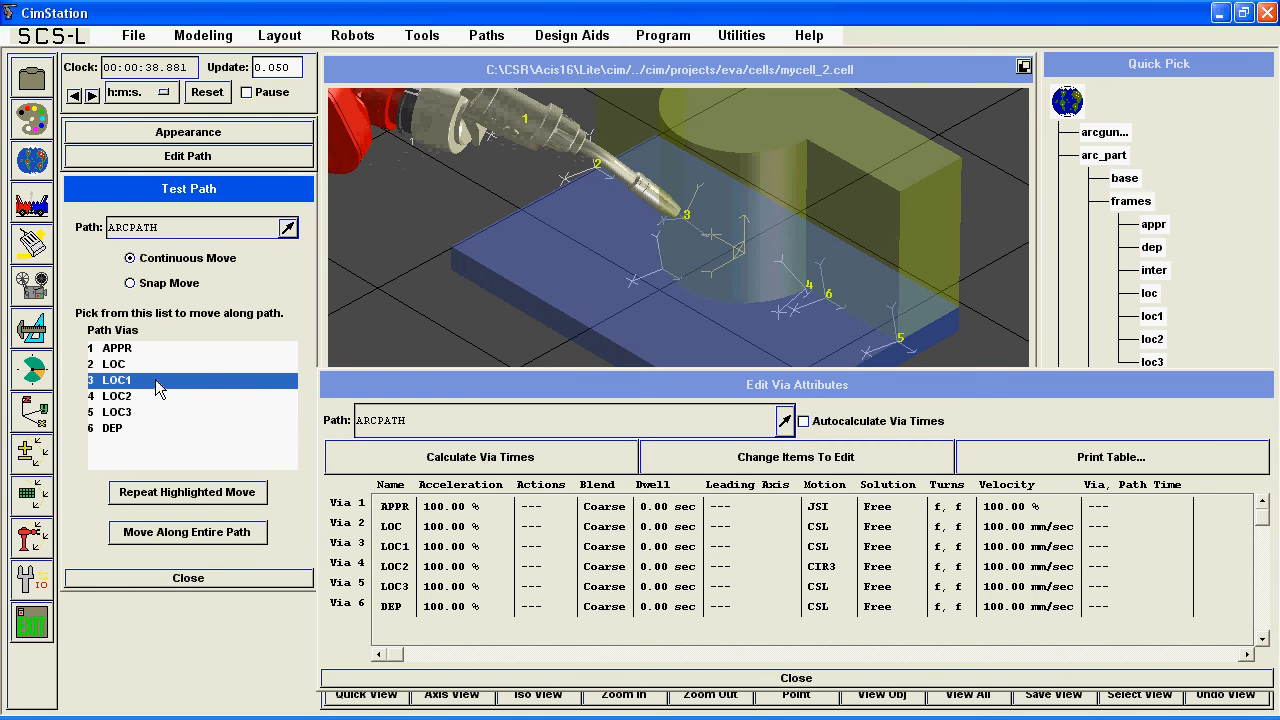
click(153, 396)
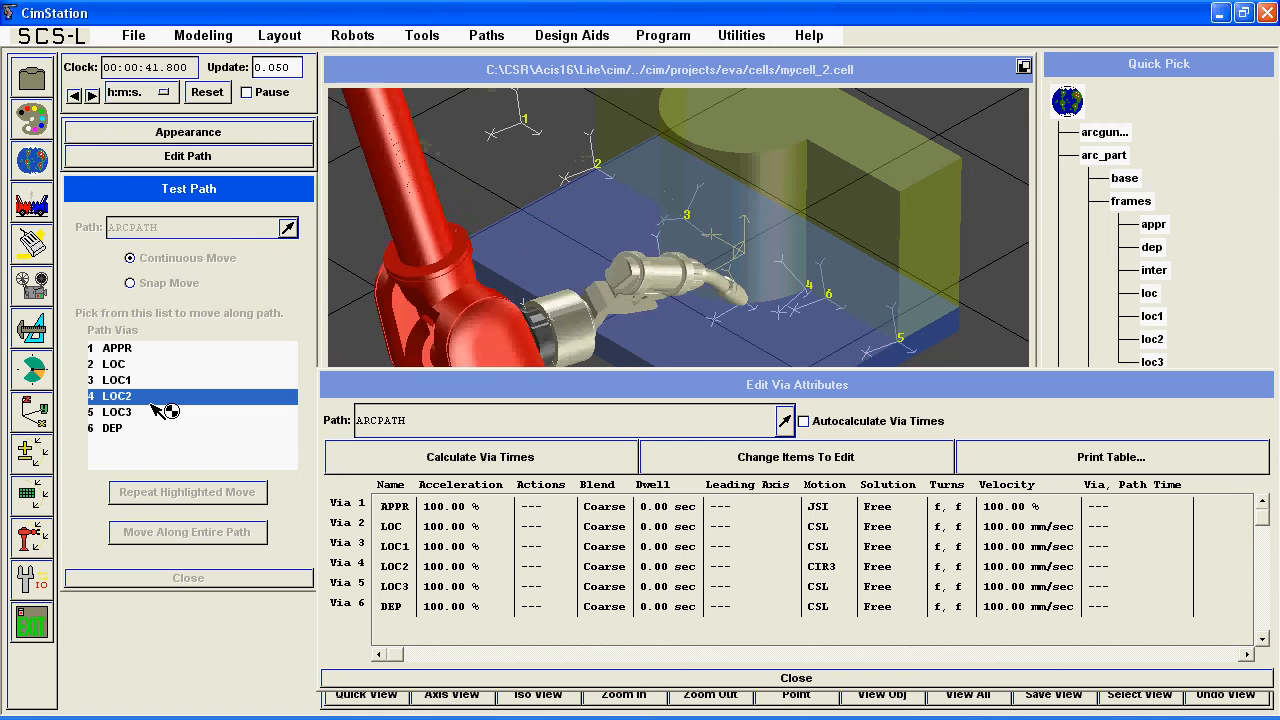
click(149, 413)
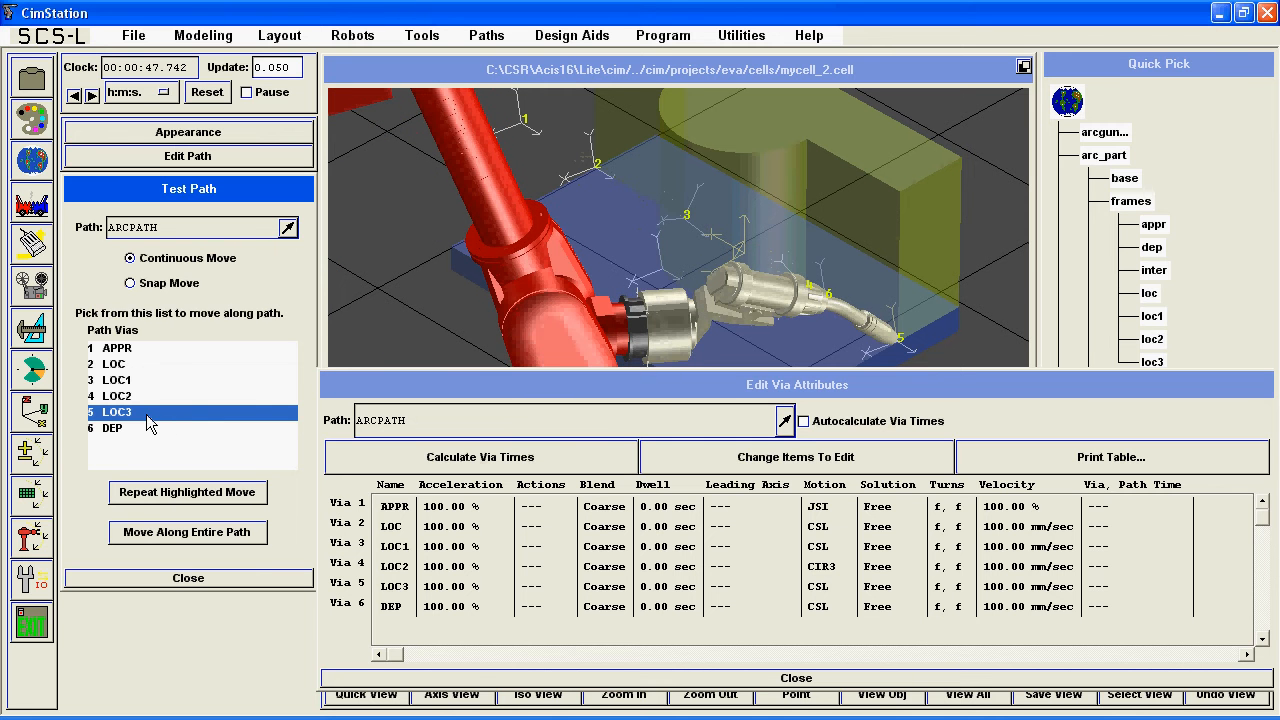
click(152, 430)
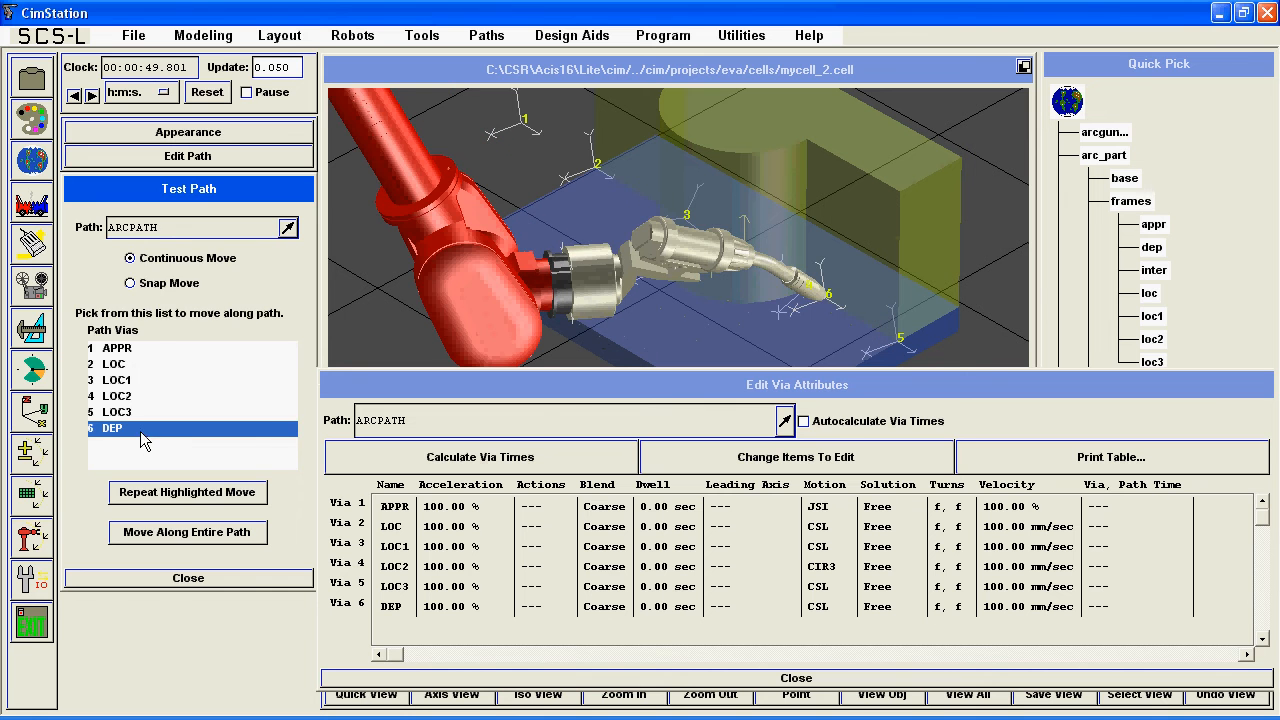
click(118, 349)
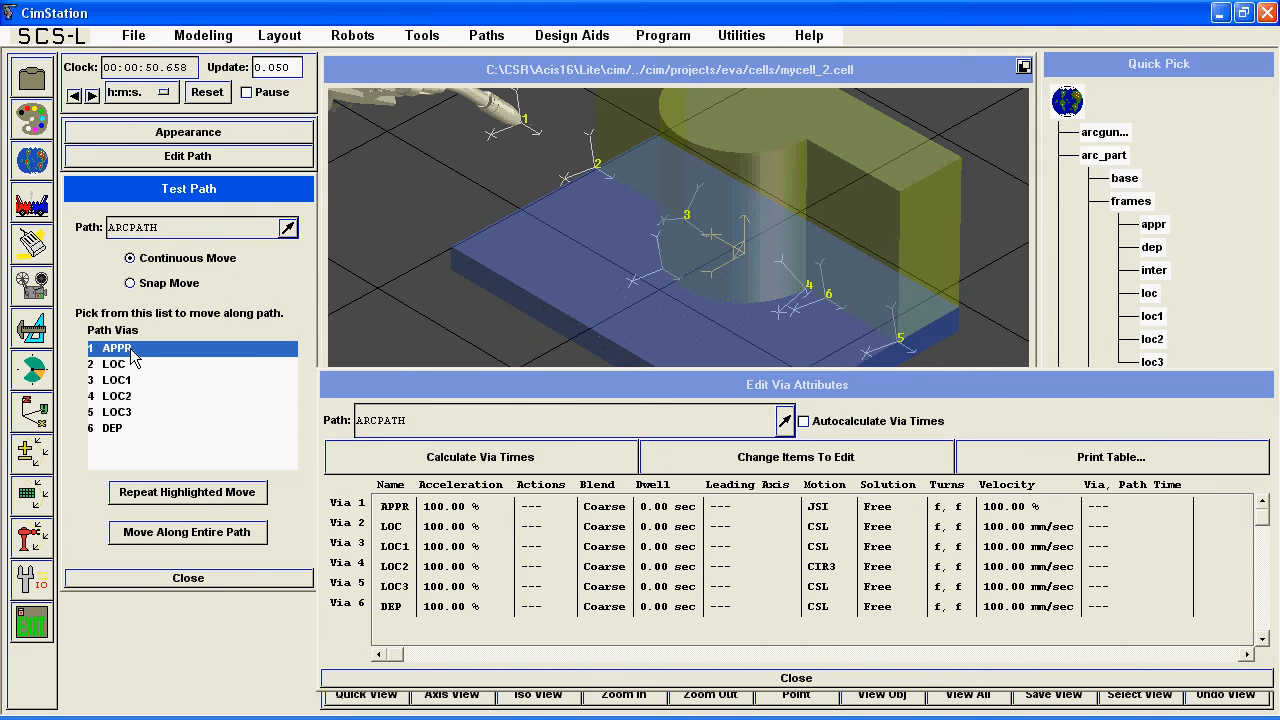
click(522, 678)
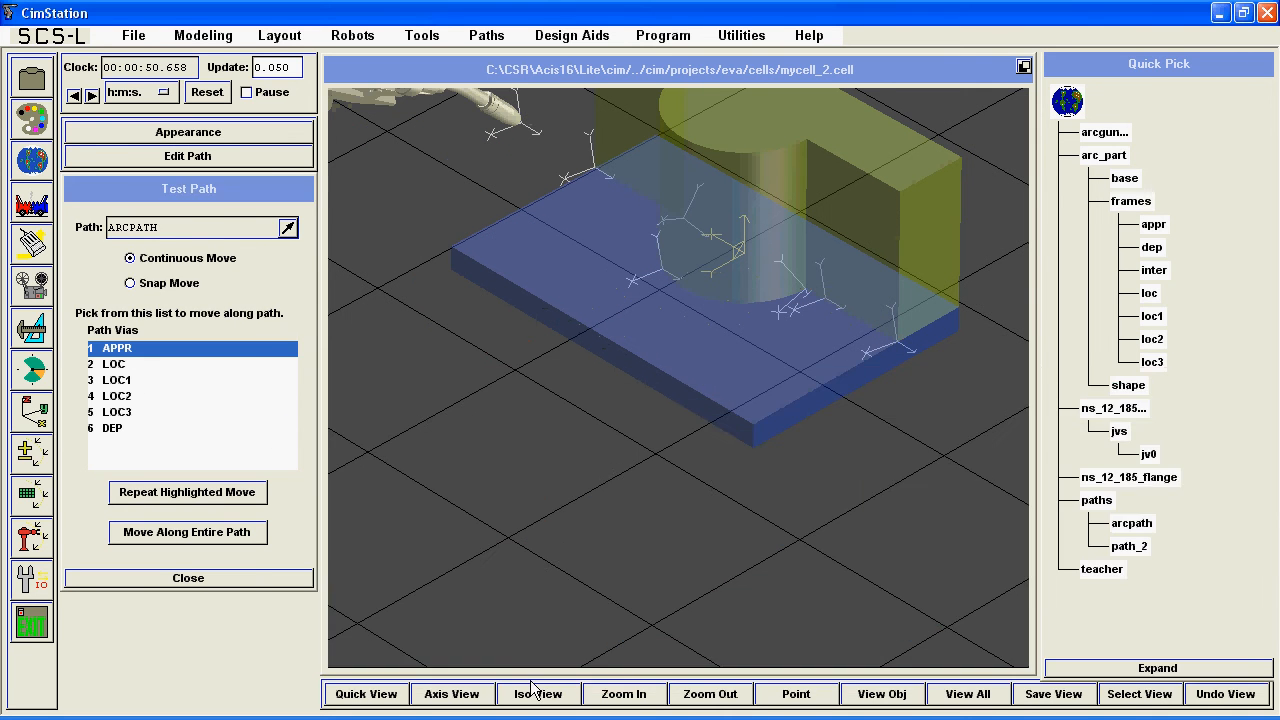
Set up a single red trace of ARCGUN on WORLD with a 0.025 s interval.
click(744, 35)
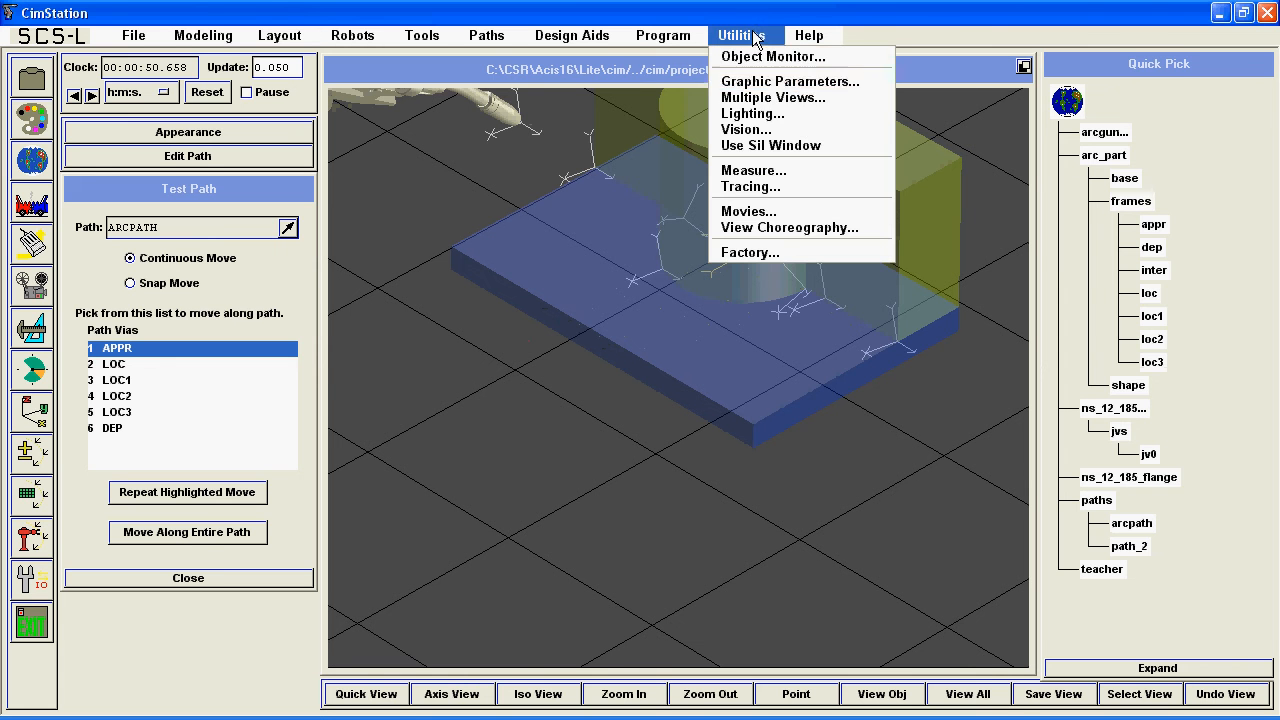
click(768, 186)
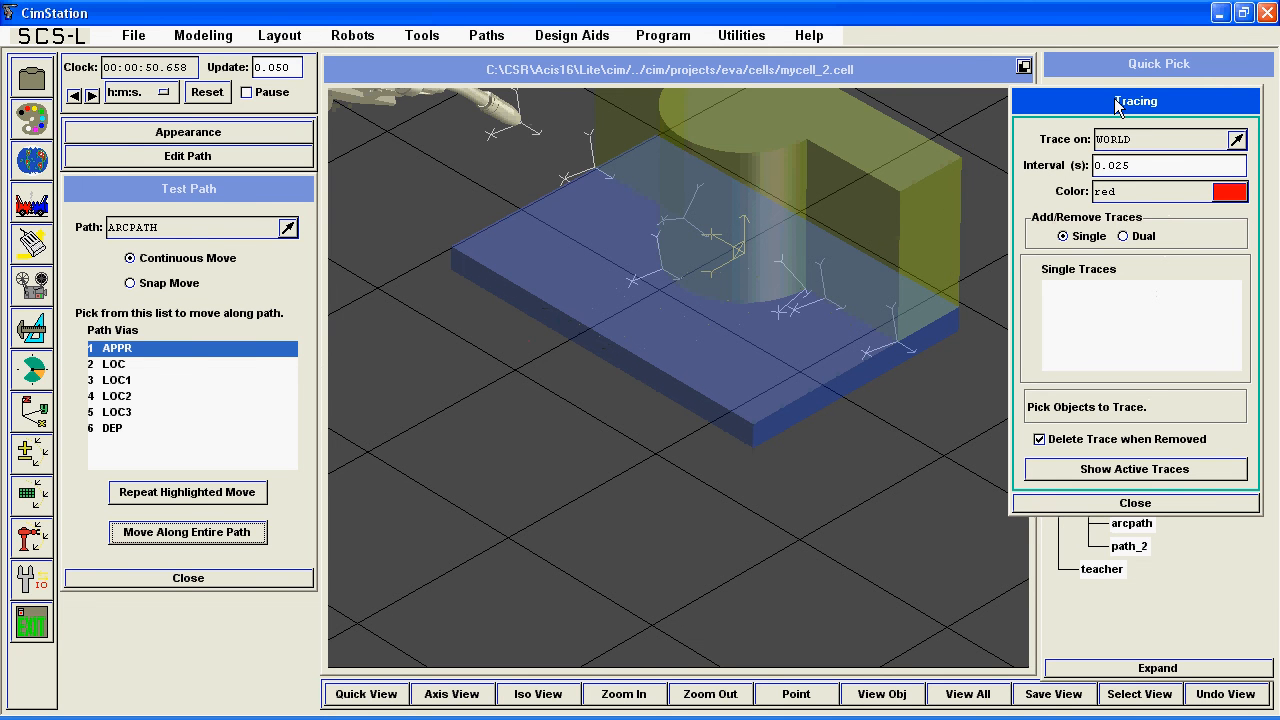
mouse_move(1117, 104)
mouse_down()
mouse_move(175, 95)
mouse_move(183, 112)
mouse_up()
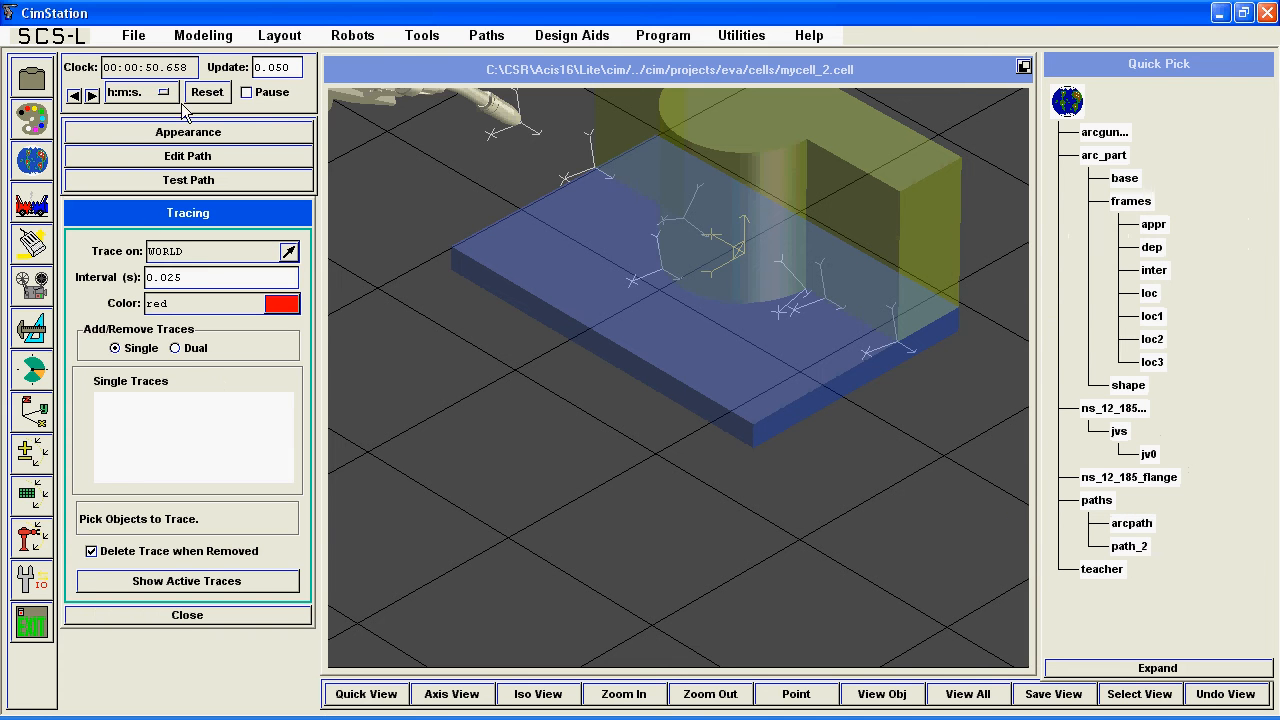
click(1110, 133)
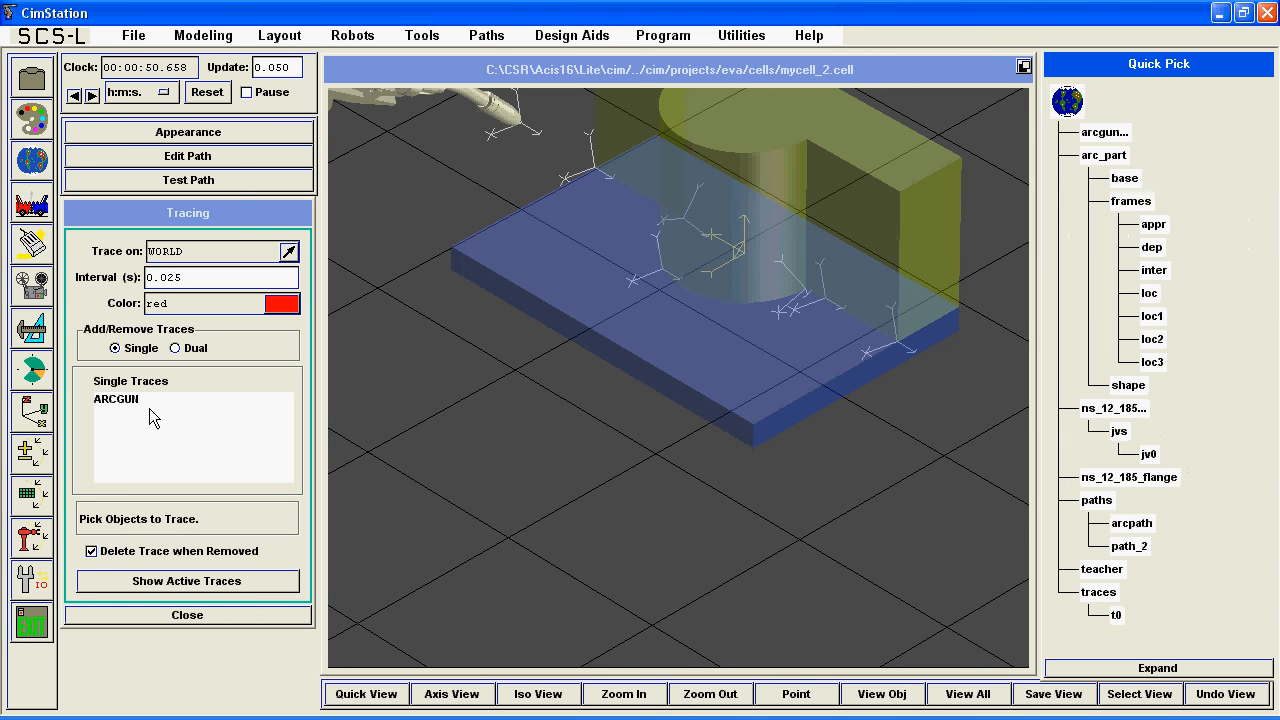
Run the robot continuously along the entire ARCPATH to record the gun's trace, and inspect the traced line around the part.
click(238, 181)
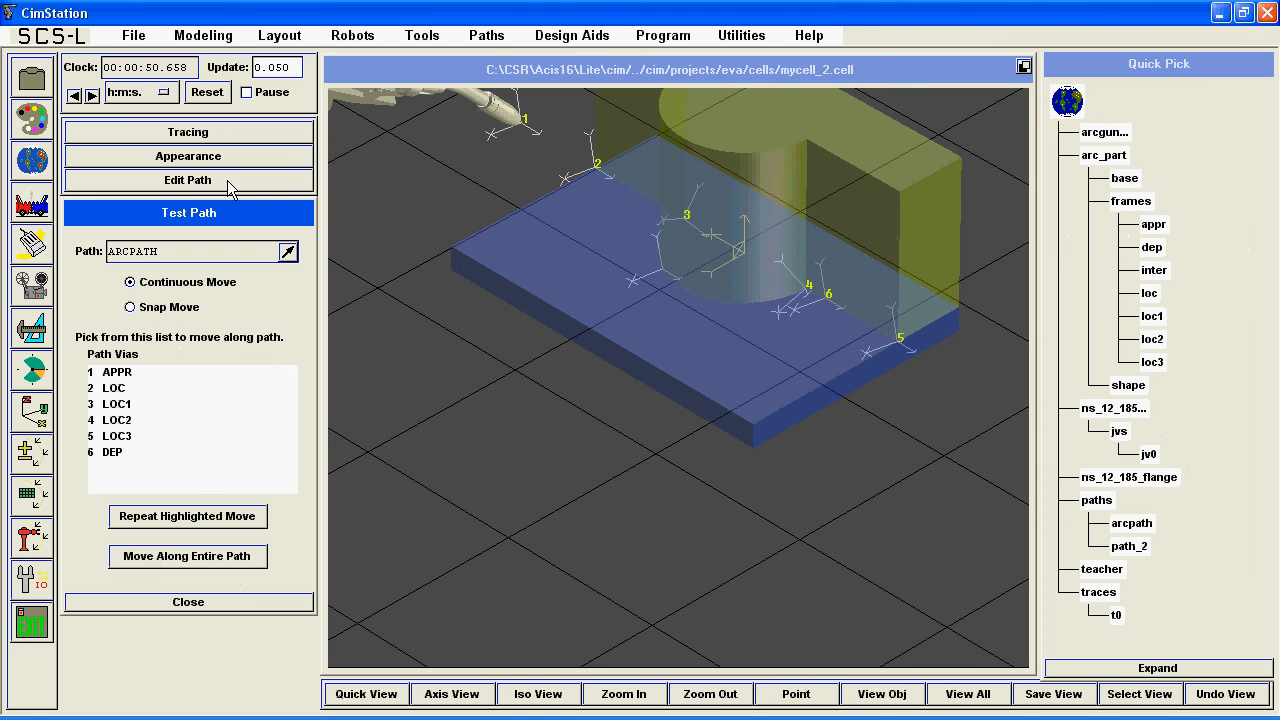
click(153, 558)
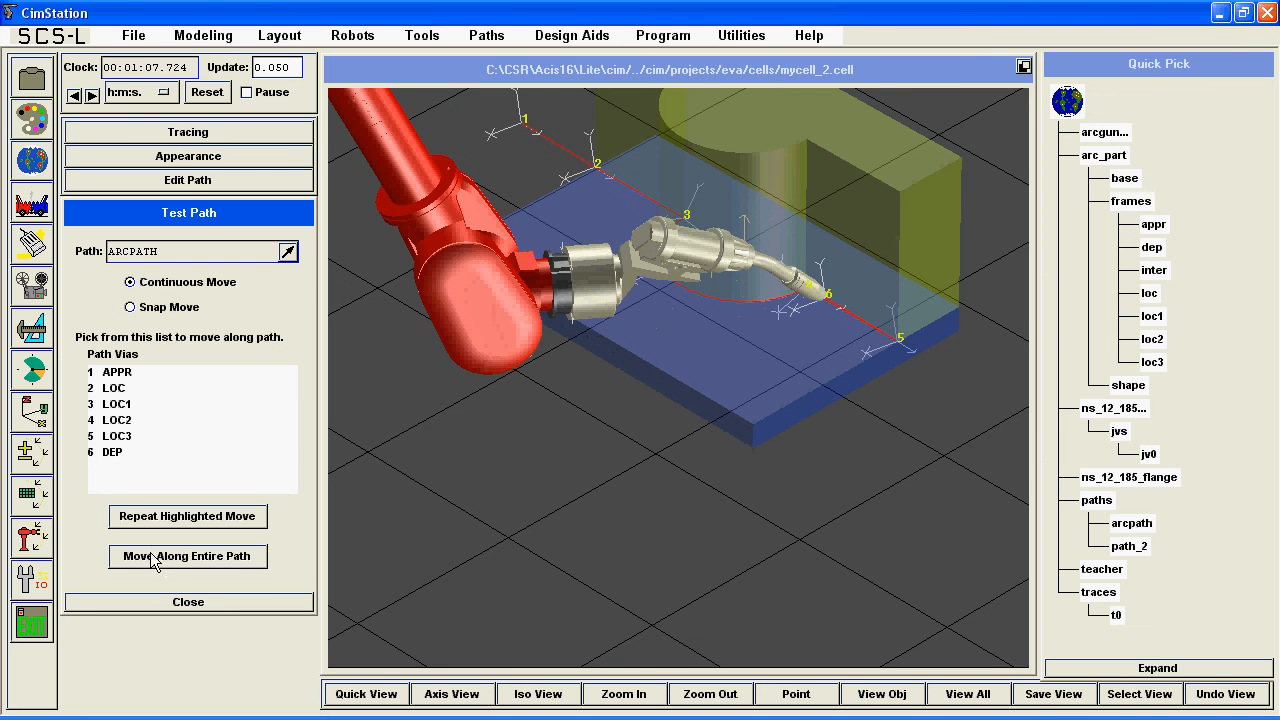
middle_drag(698, 256, 597, 428)
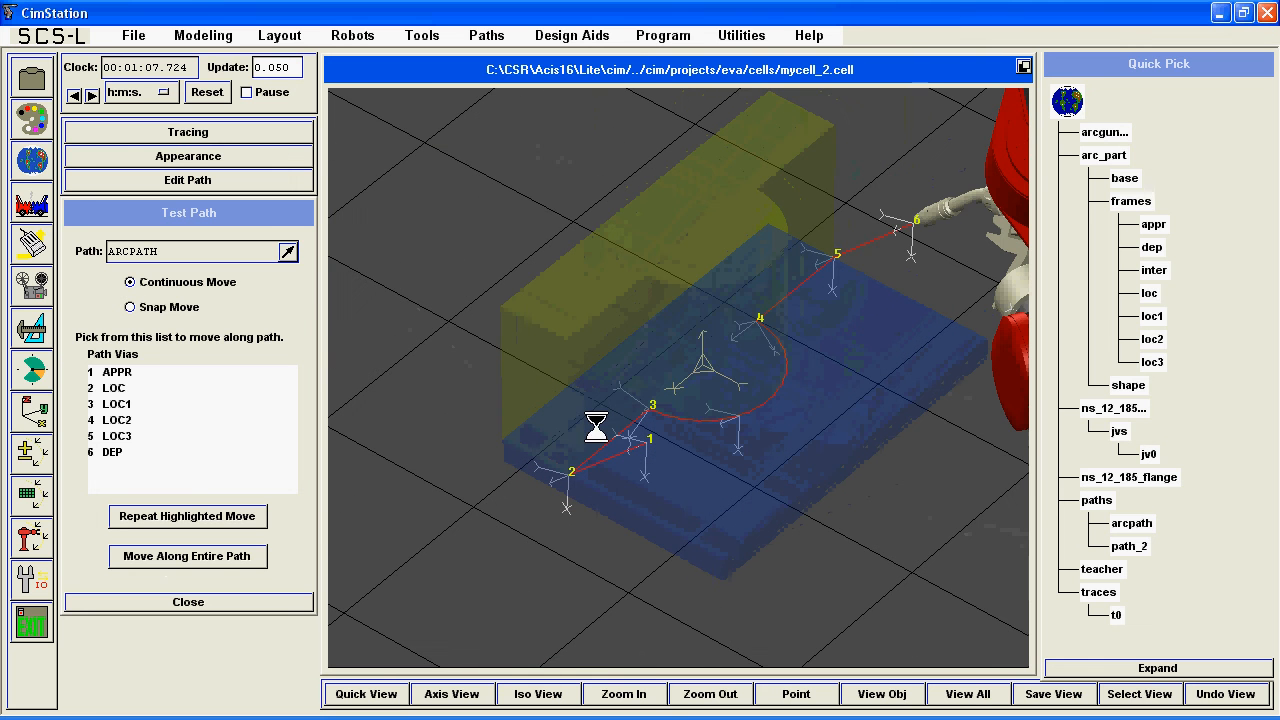
Set the transparency of arc_part to 0 percent.
click(16, 134)
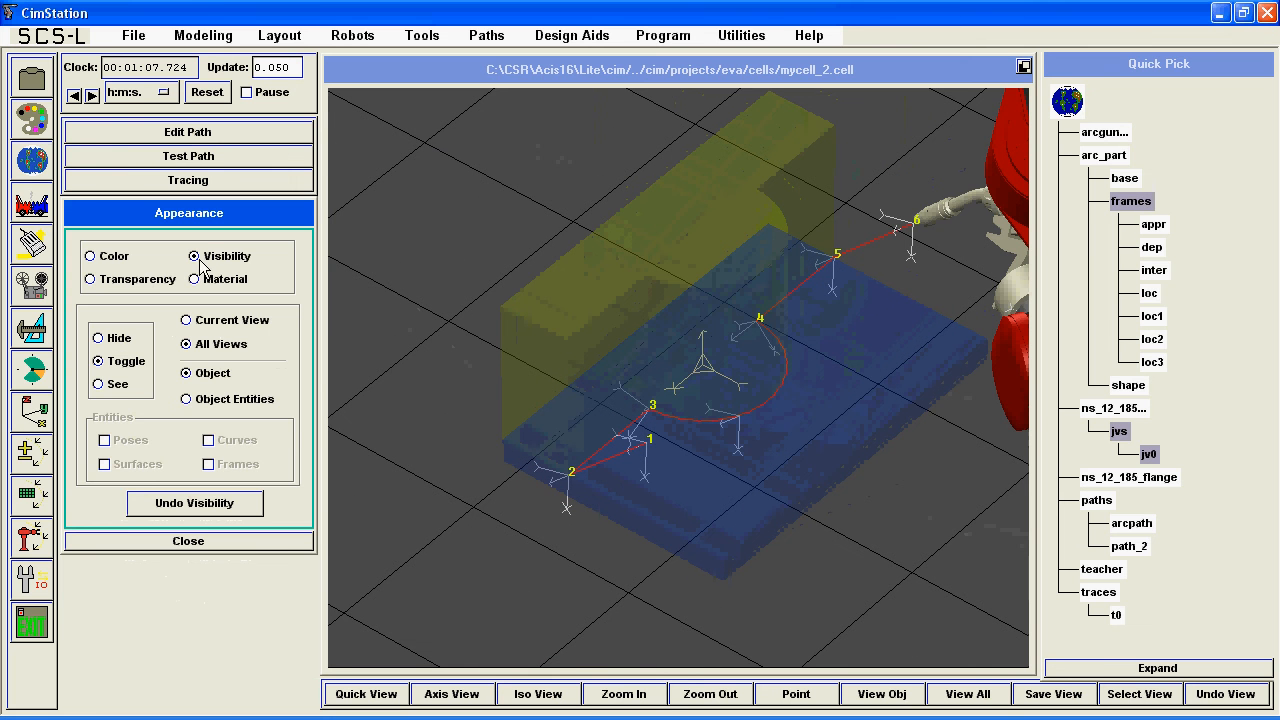
click(150, 282)
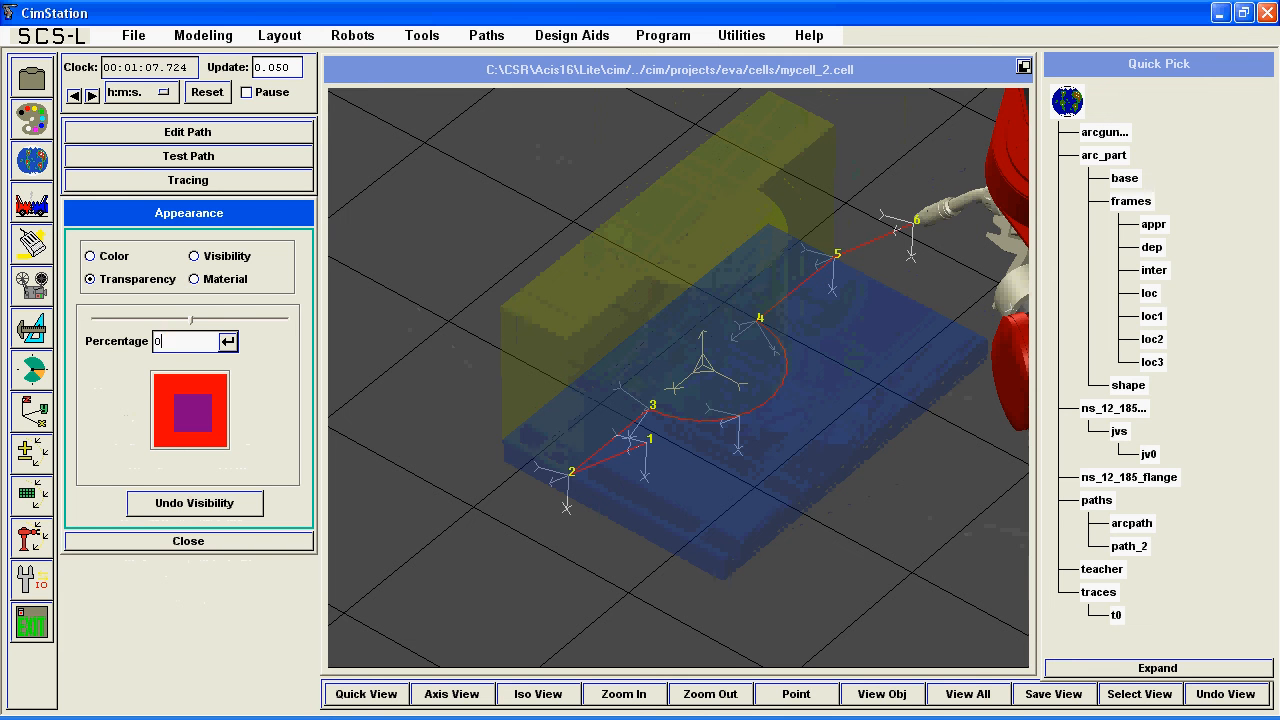
key(Return)
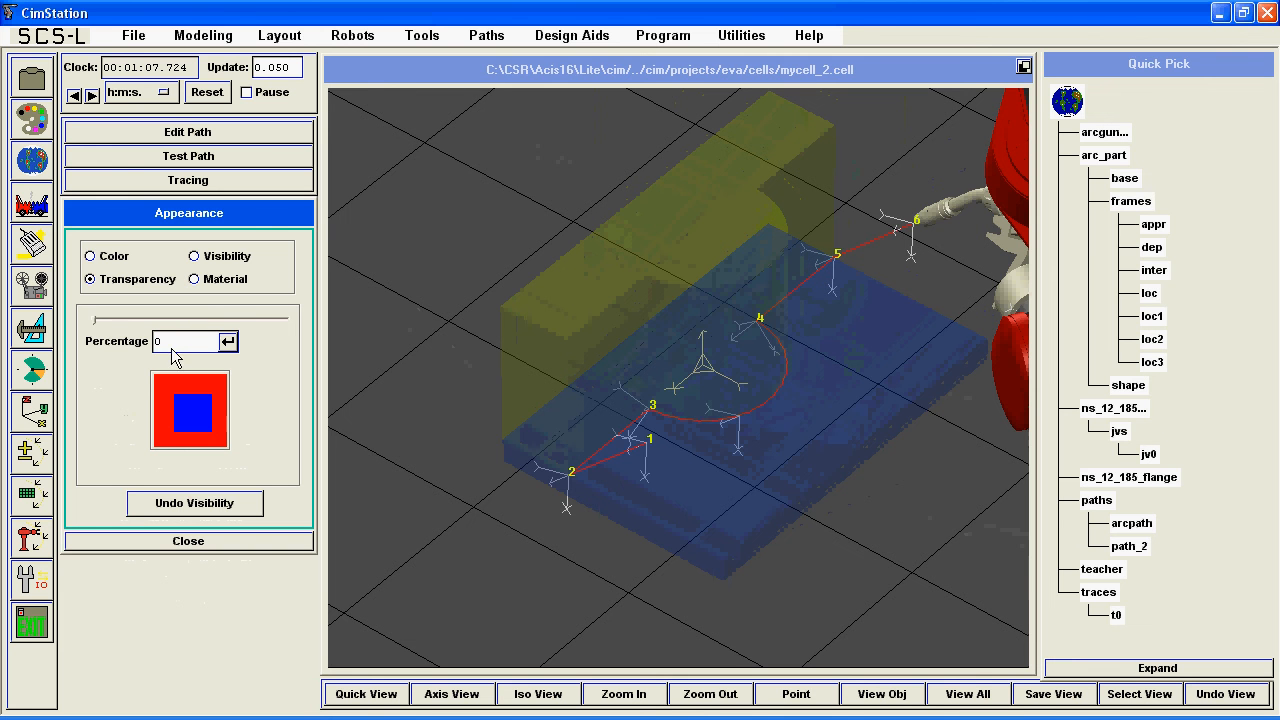
click(1121, 158)
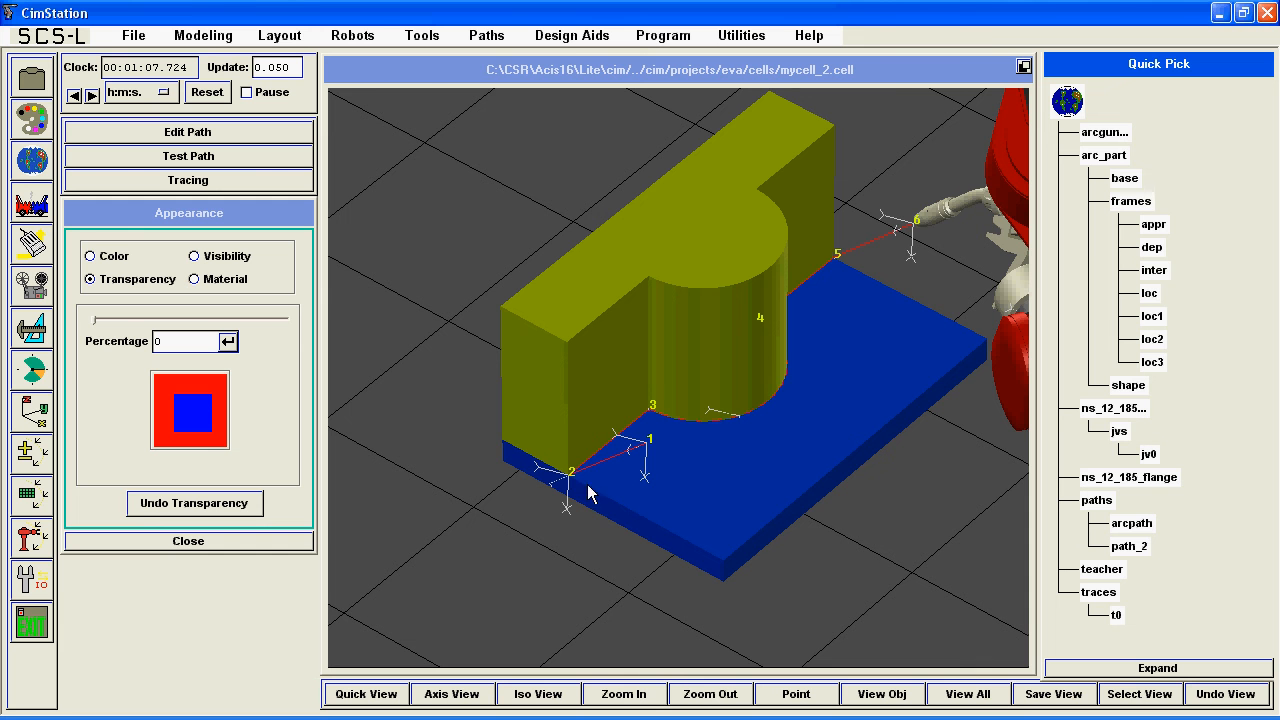